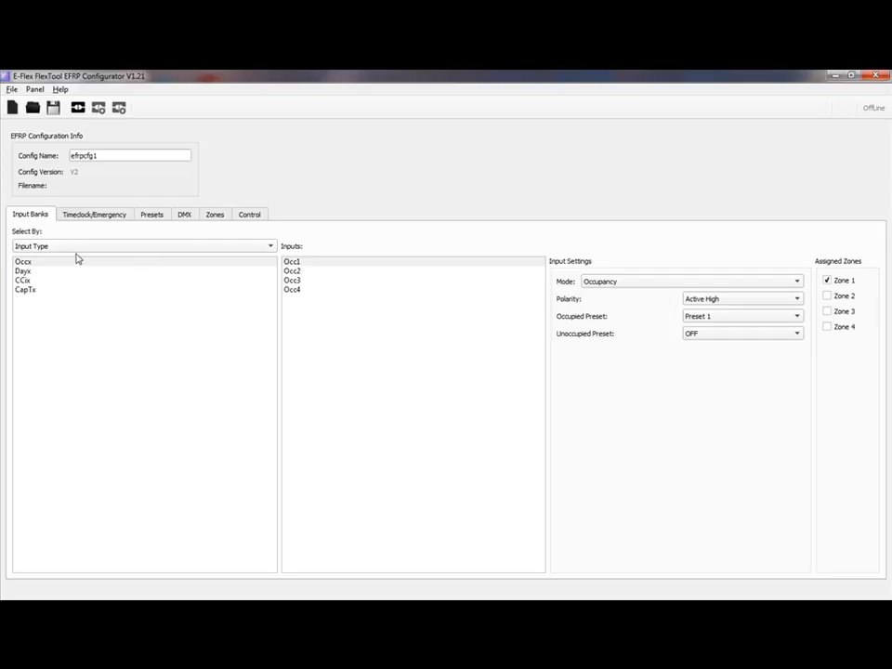
# - Review the default settings and assigned zones for the input types Occx, Dayx, CCix and CapTx
pyautogui.click(27, 273)
pyautogui.click(35, 280)
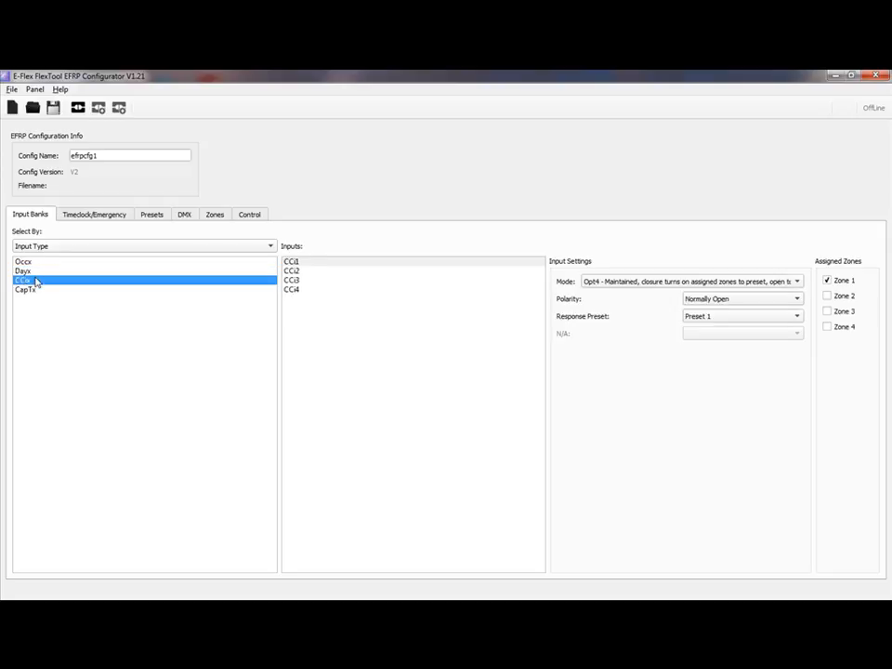
pyautogui.click(32, 290)
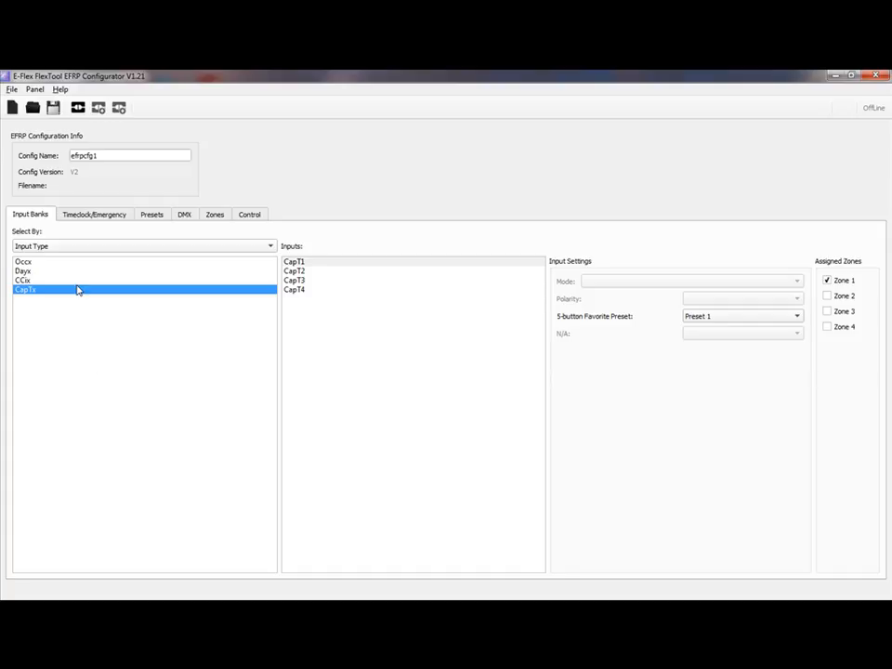
pyautogui.click(43, 263)
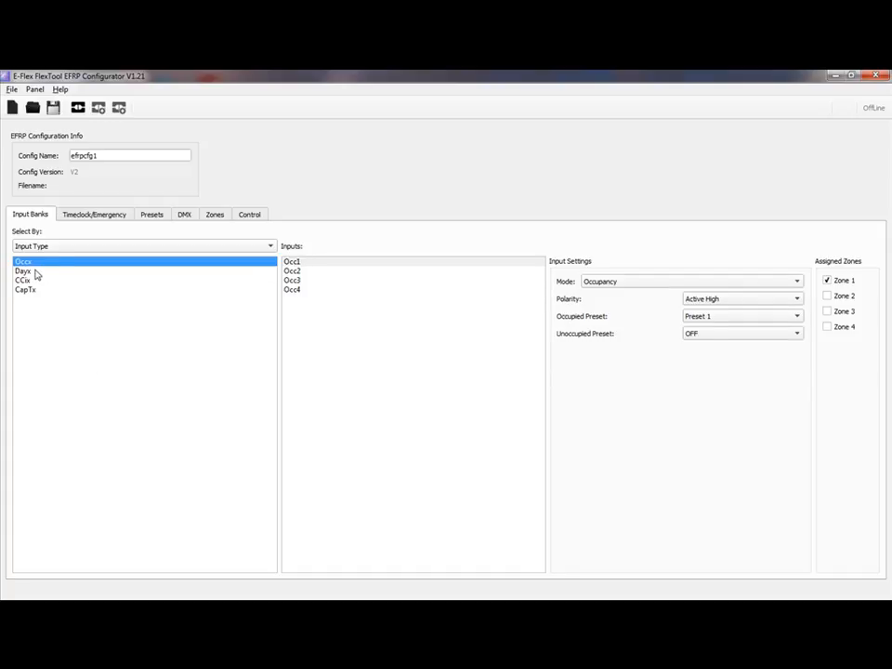
pyautogui.click(32, 272)
pyautogui.click(28, 281)
pyautogui.click(30, 290)
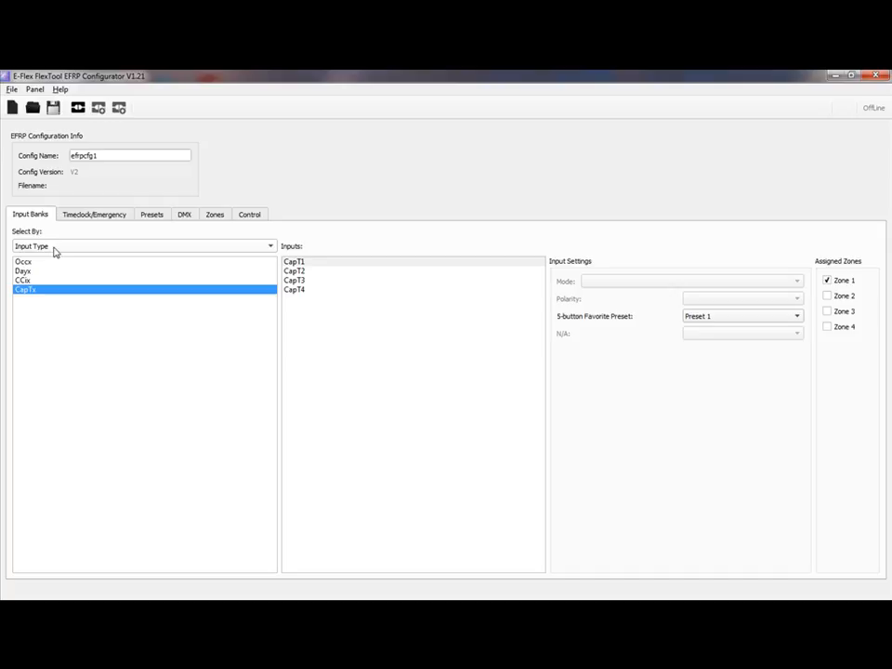
# - List the inputs by Input Bank and review the settings of Occ1, Day1, CCi1 and CapT1 in Input1
pyautogui.click(54, 246)
pyautogui.click(54, 260)
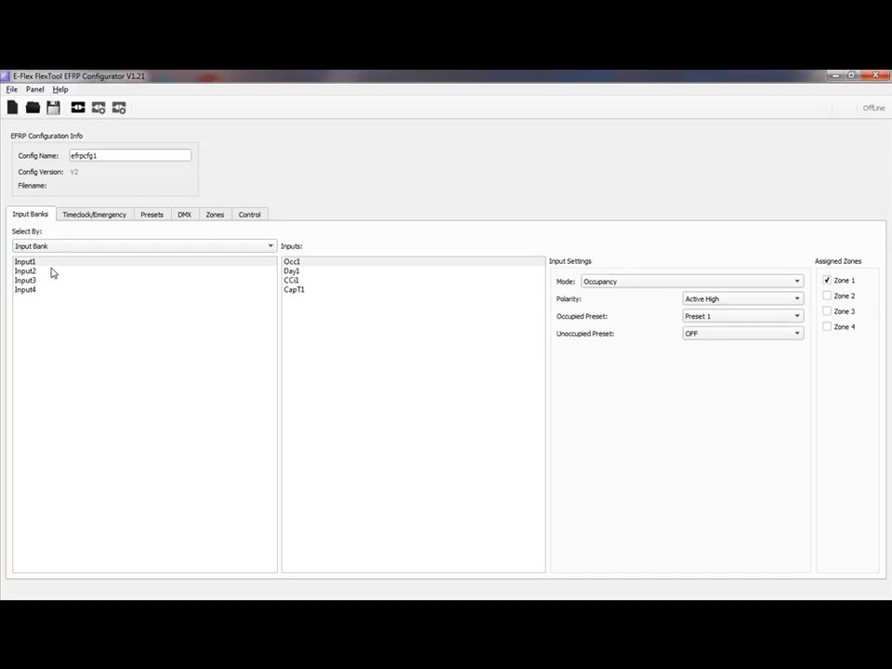
pyautogui.click(44, 264)
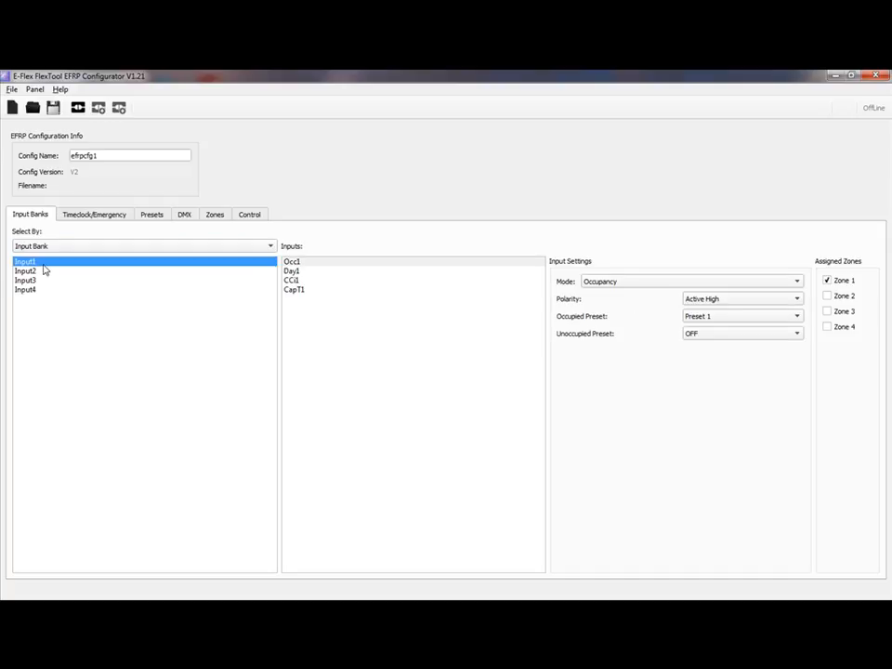
pyautogui.click(317, 263)
pyautogui.click(314, 273)
pyautogui.click(314, 281)
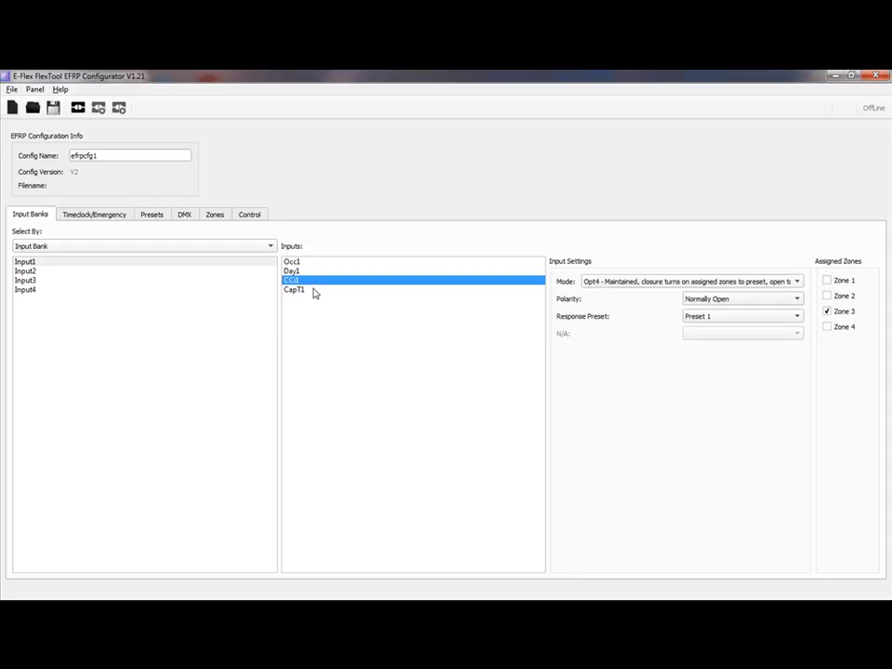
pyautogui.click(314, 292)
# - Review the settings and assigned zones of Occ2, Day2, CCi2 and CapT2 in bank Input2
pyautogui.click(26, 271)
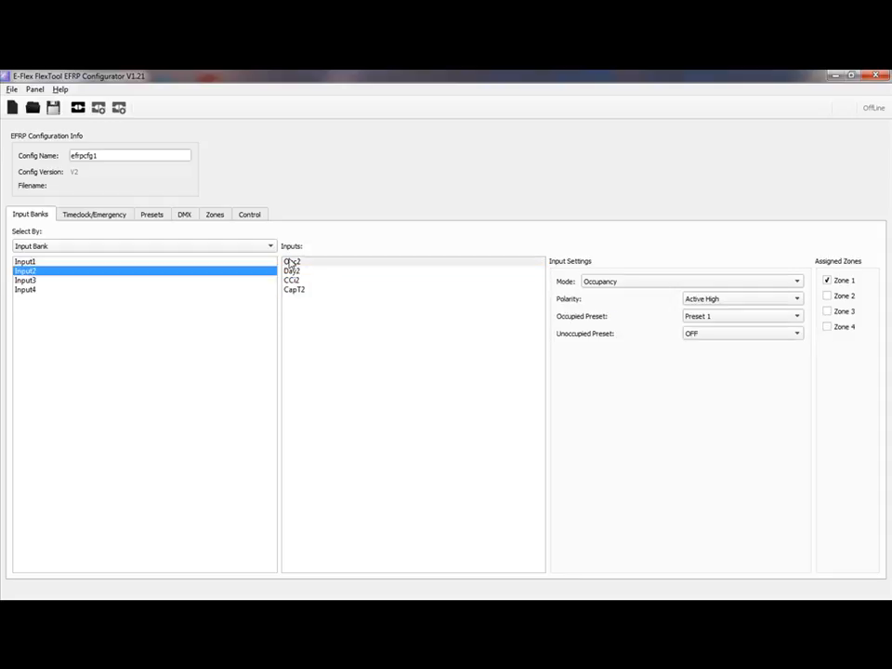
pyautogui.click(292, 263)
pyautogui.click(292, 271)
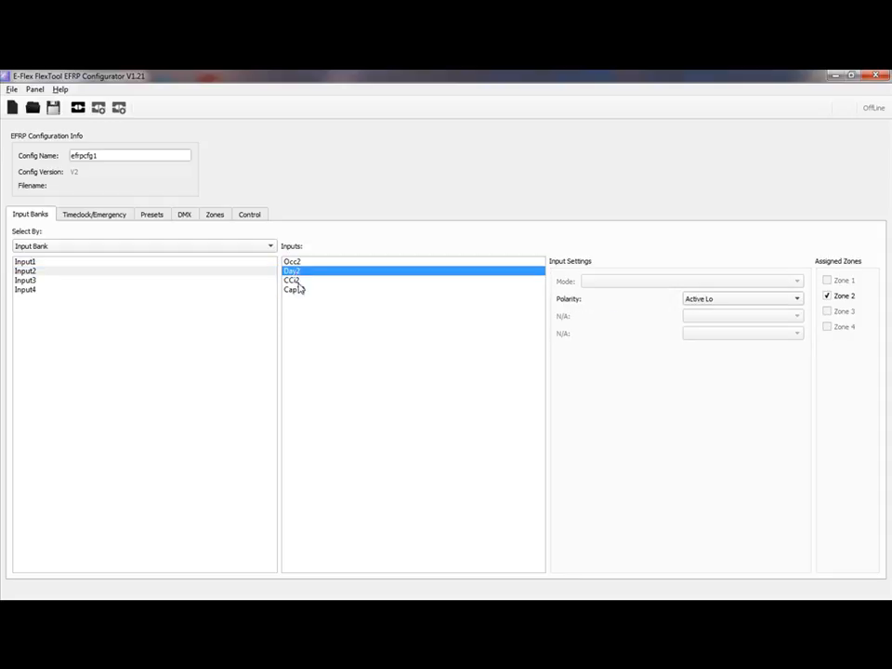
pyautogui.click(297, 280)
pyautogui.click(302, 293)
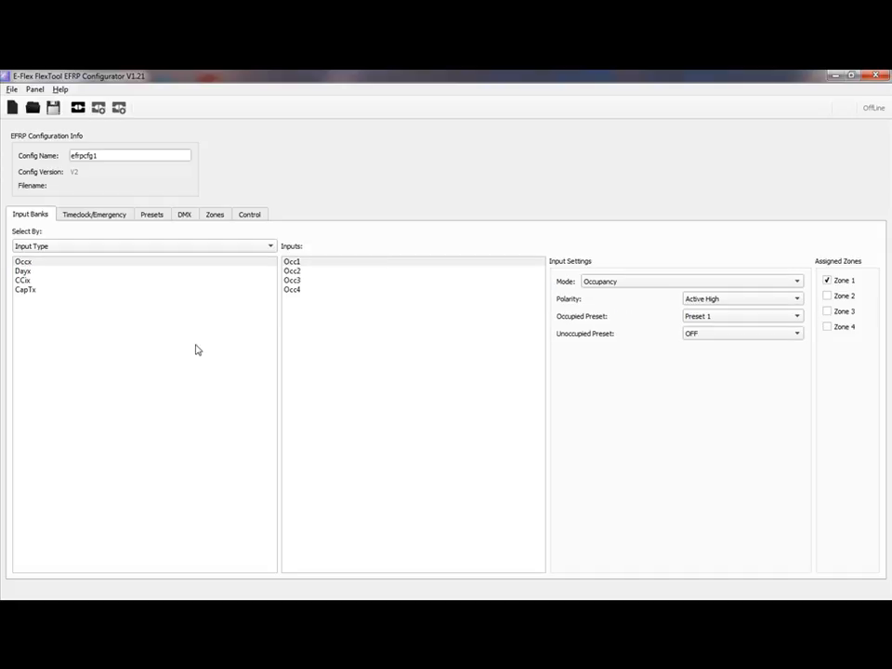
# - With inputs listed by Input Type, check the zone assignments of Occ1, Occ2 and Occ3 under Occx
pyautogui.click(22, 264)
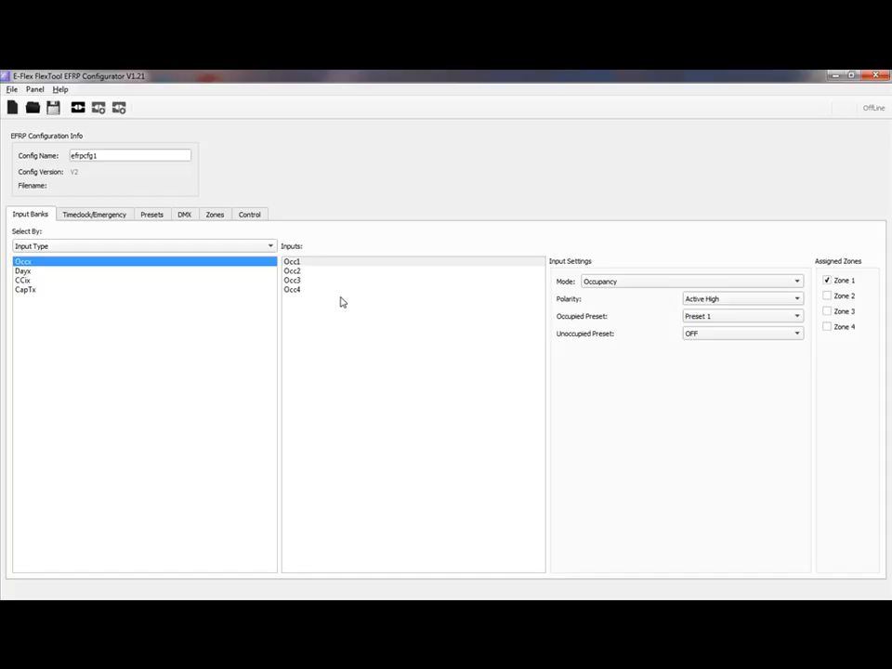
pyautogui.click(301, 264)
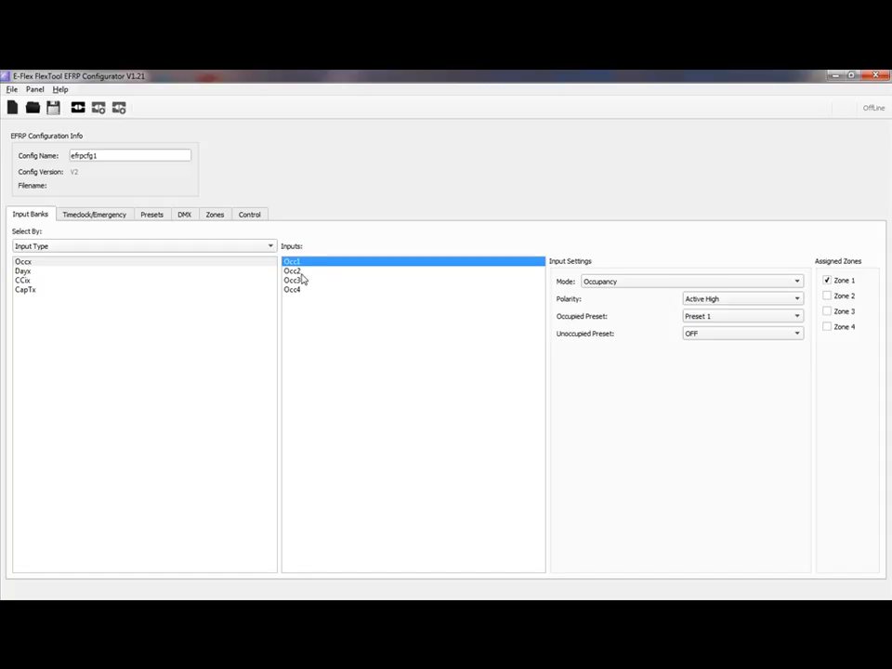
pyautogui.press('Down')
pyautogui.press('Down')
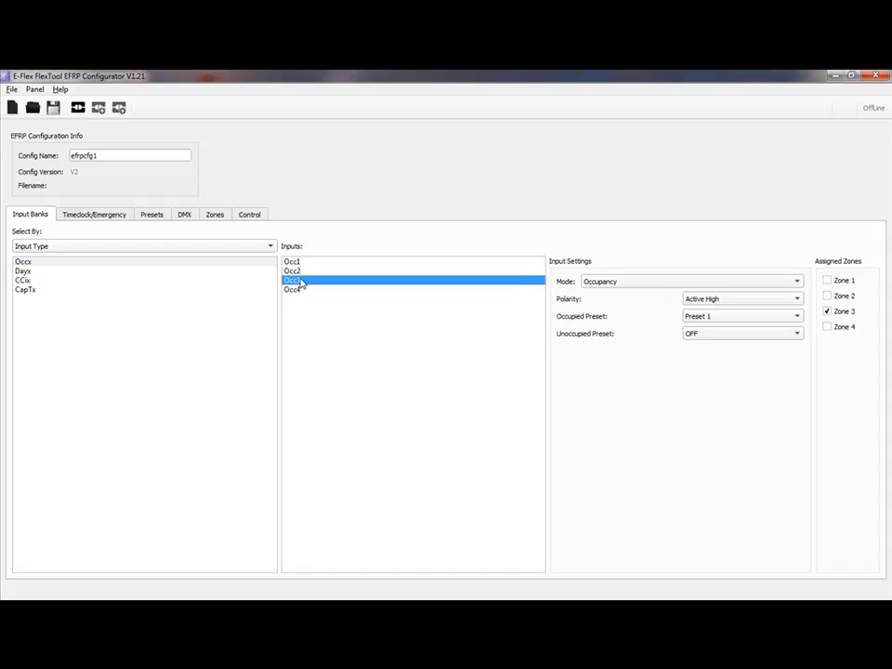
# - Switch the listing to Input Bank and check the assigned zone of each input in Input1
pyautogui.click(59, 247)
pyautogui.click(56, 259)
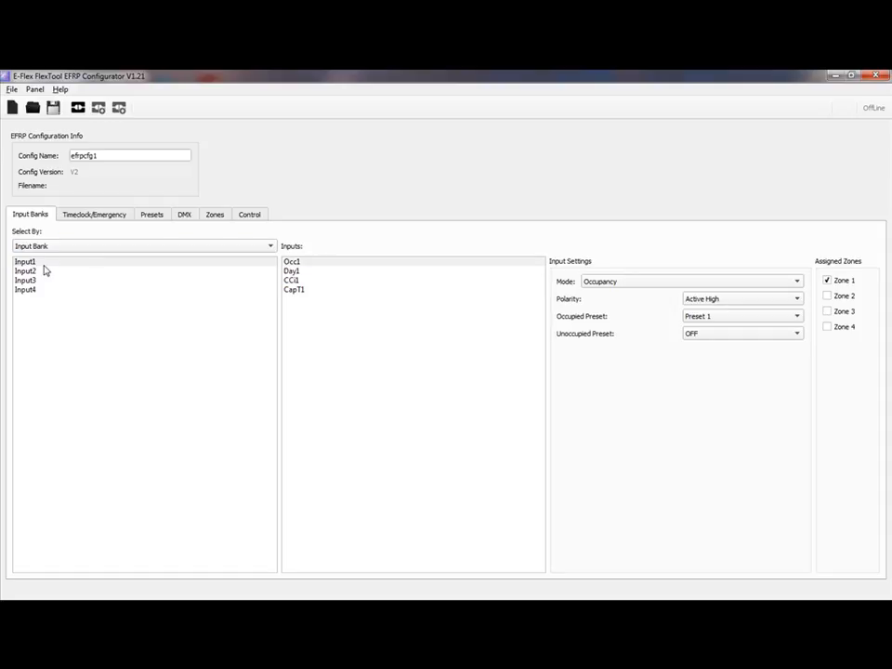
pyautogui.click(42, 262)
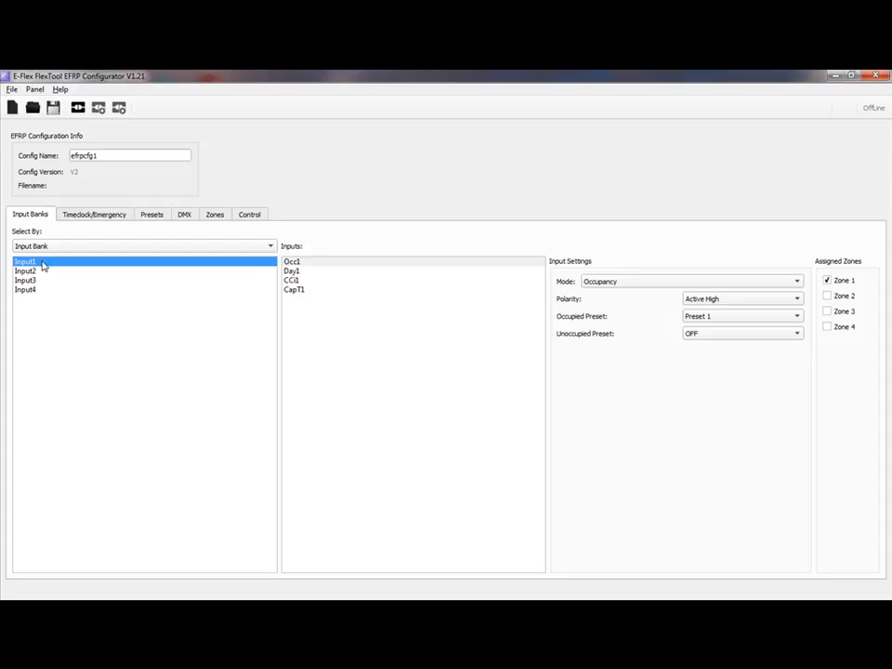
pyautogui.click(294, 265)
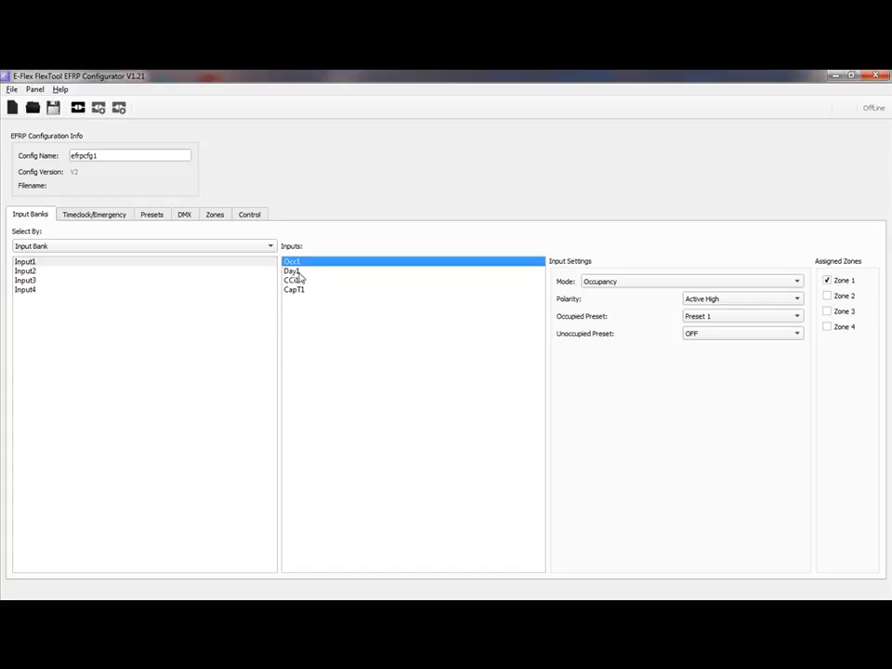
pyautogui.click(298, 271)
pyautogui.click(298, 281)
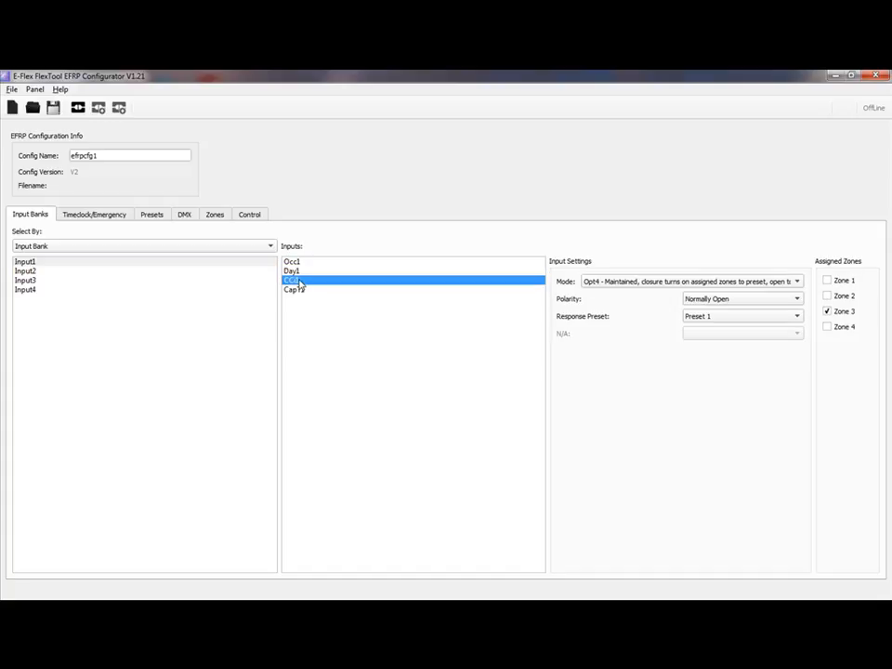
pyautogui.click(298, 289)
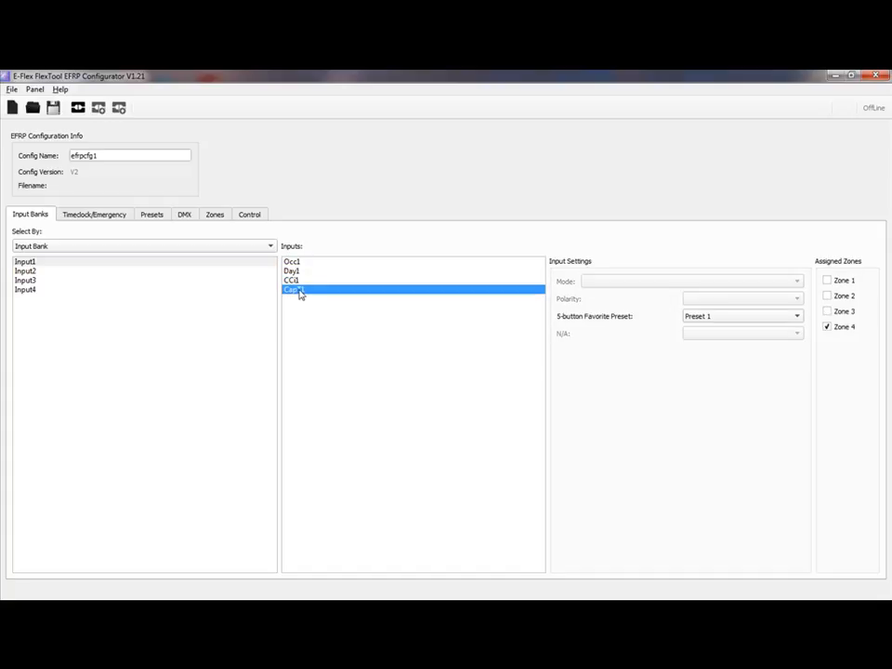
# - Compare which input settings are available for Occ1, Day1, CCi1 and CapT1 in bank Input1
pyautogui.click(298, 263)
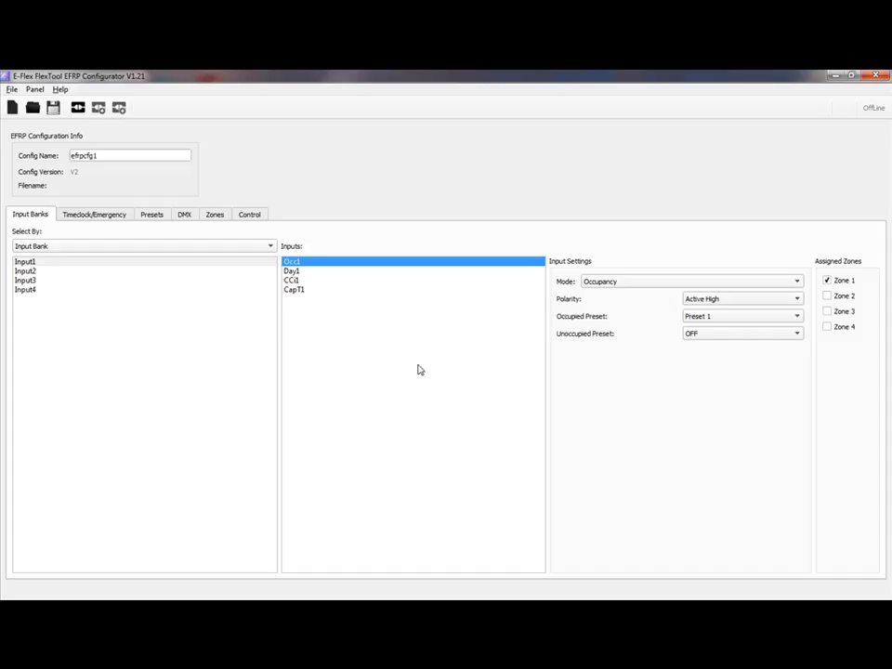
pyautogui.click(315, 273)
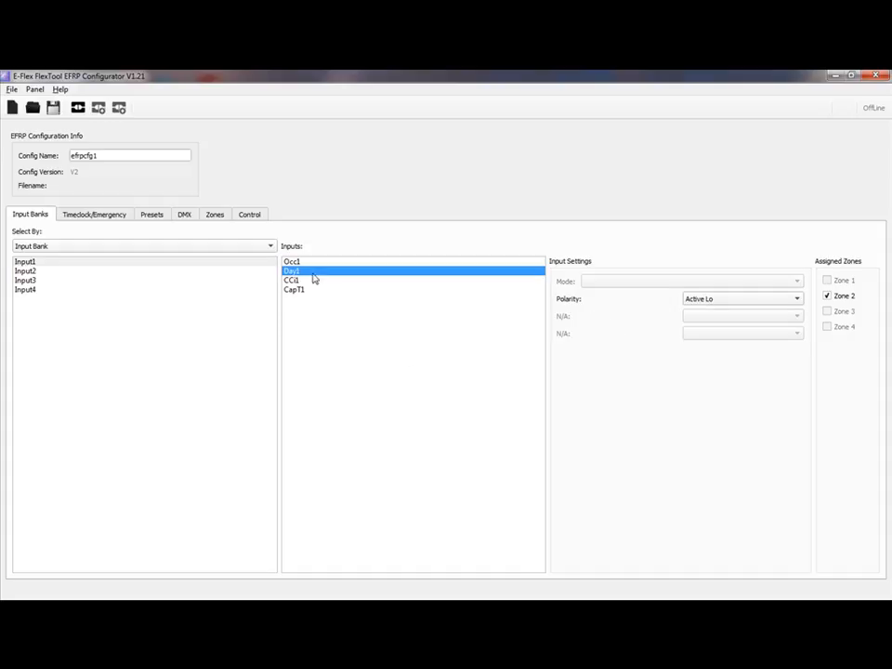
pyautogui.press('Down')
pyautogui.press('Down')
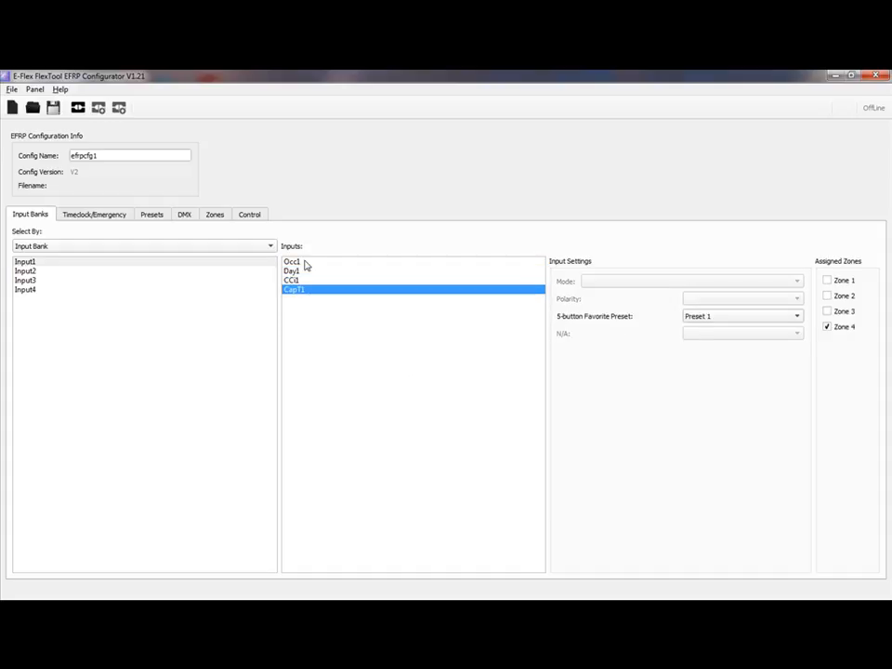
pyautogui.click(304, 262)
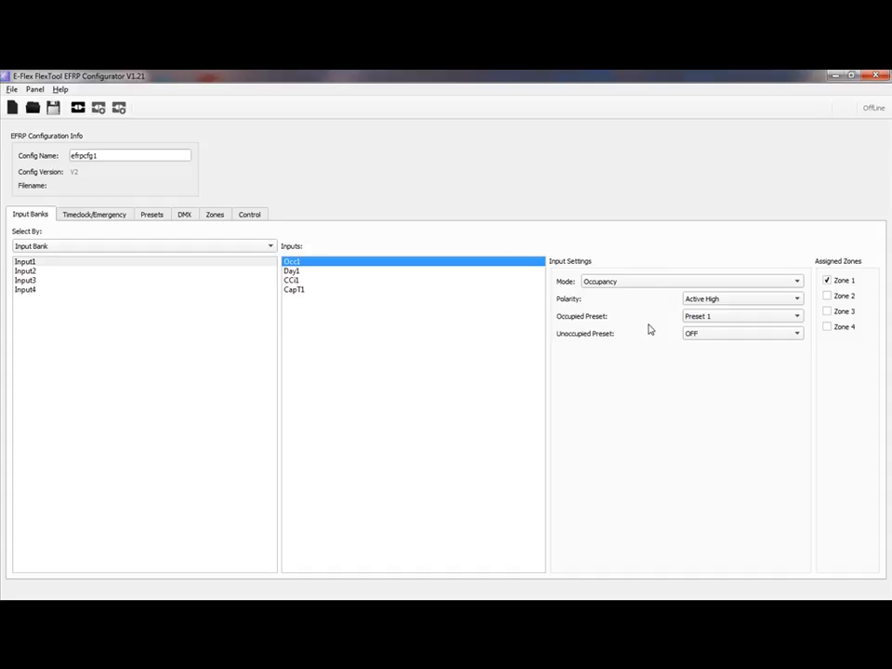
pyautogui.click(307, 272)
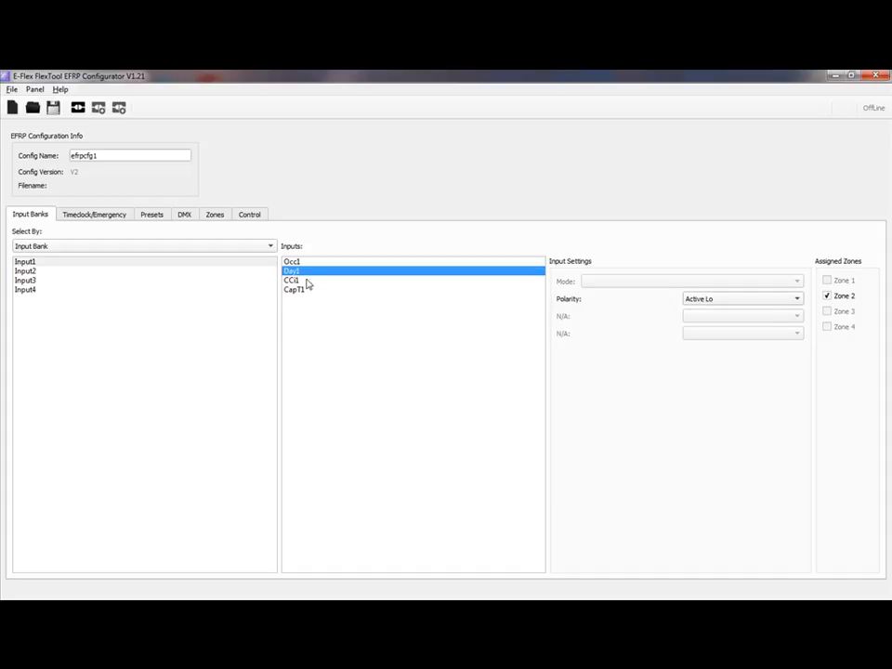
pyautogui.click(307, 282)
pyautogui.click(307, 291)
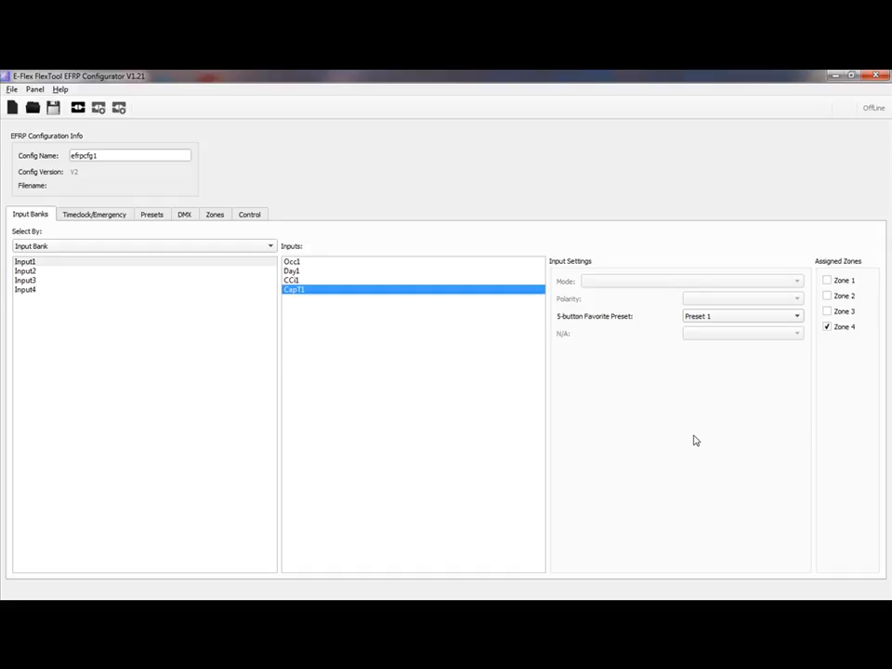
# - Try assigning Zone 1 and Zone 2 to the CapT1 input as well
pyautogui.click(827, 281)
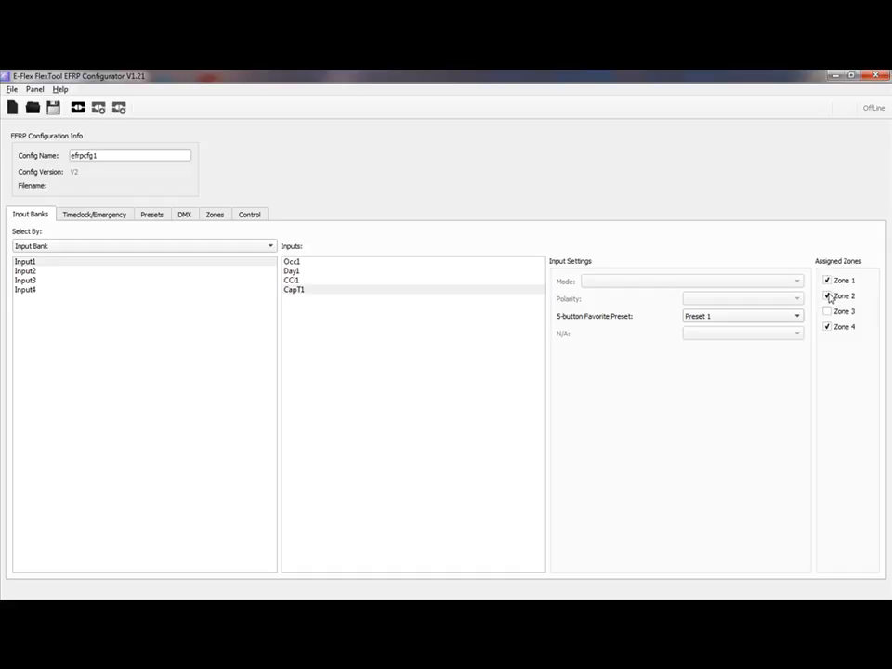
pyautogui.click(827, 281)
pyautogui.click(827, 297)
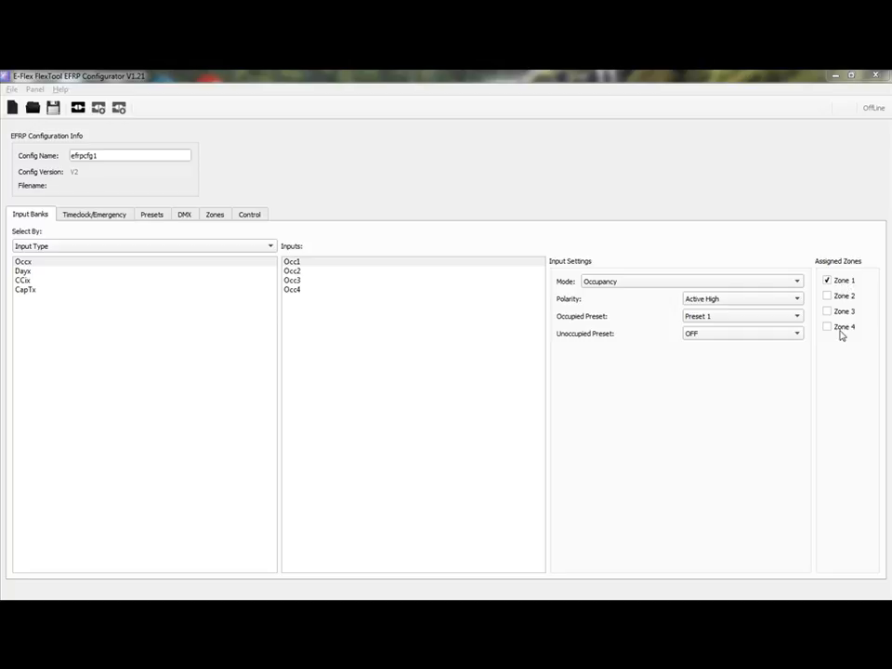
# - Check the settings and assigned zones of occupancy inputs Occ1, Occ2 and Occ3, returning to Occ1
pyautogui.click(321, 262)
pyautogui.click(299, 271)
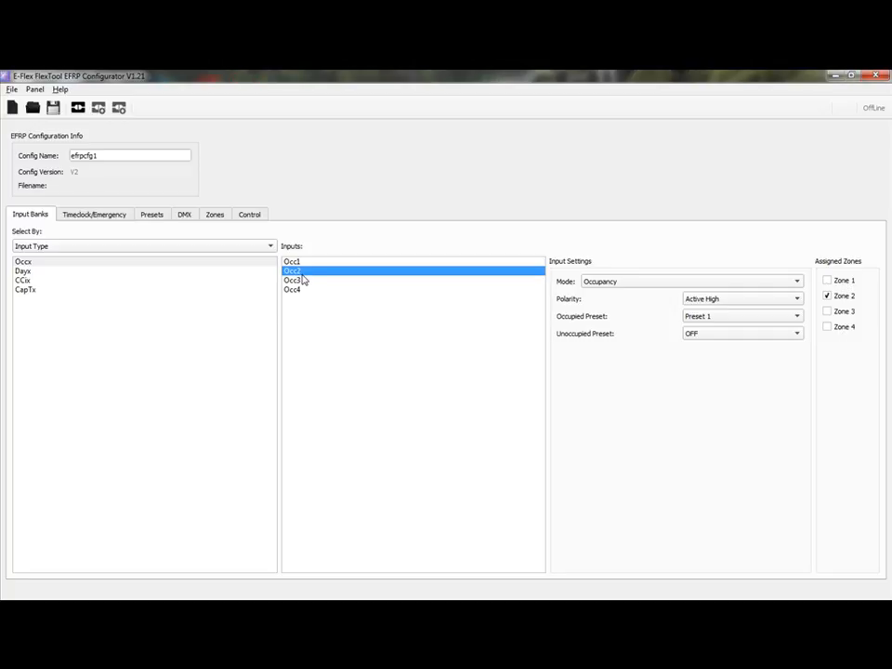
pyautogui.click(298, 280)
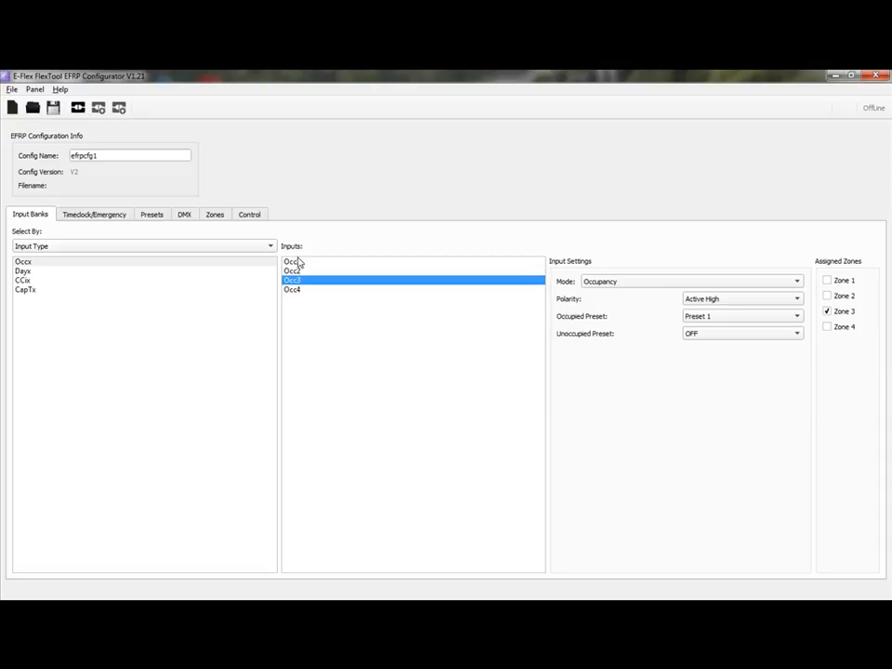
pyautogui.click(300, 263)
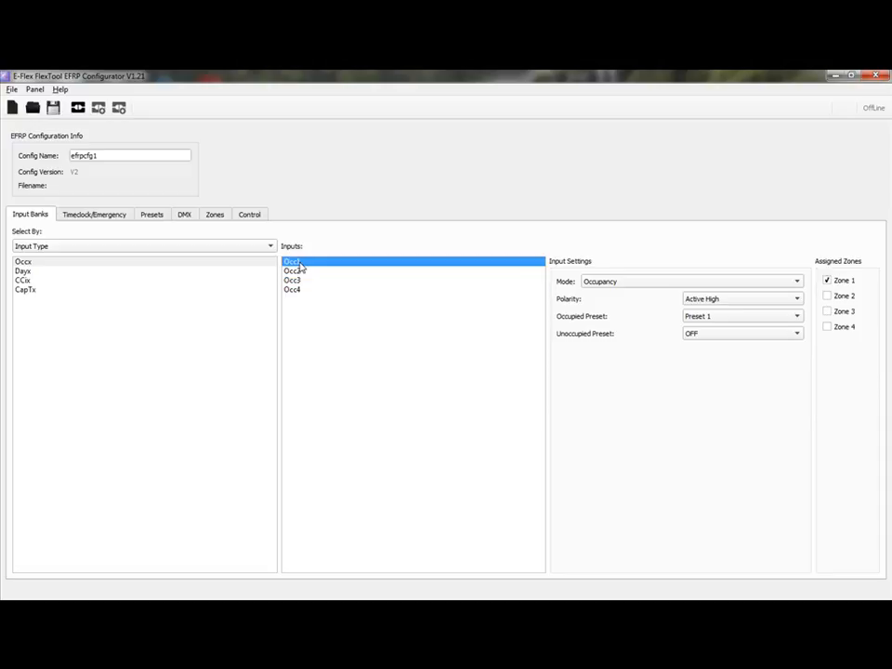
# - Review the available mode and polarity options of occupancy input Occ1, keeping Occupancy and Active High
pyautogui.click(692, 284)
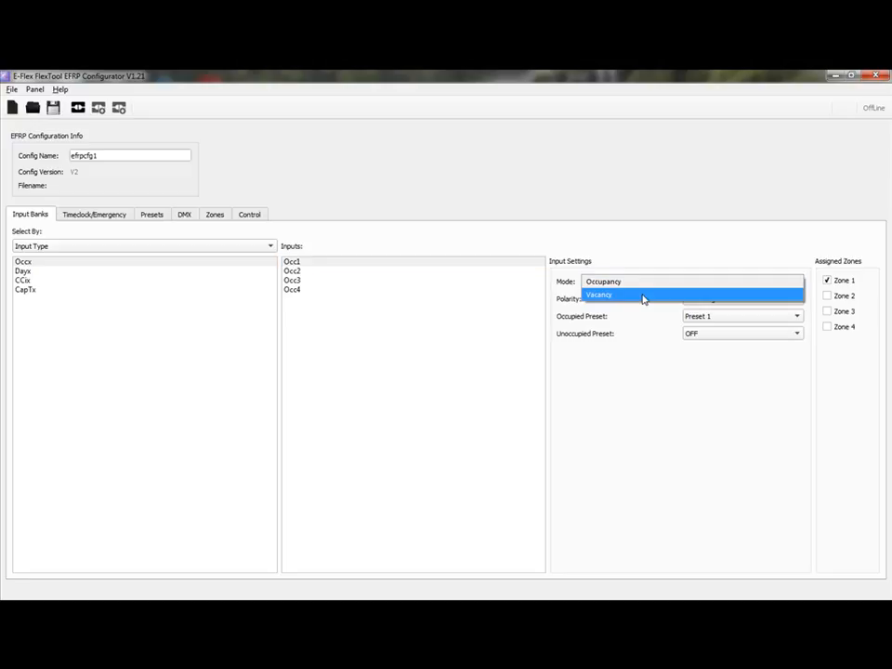
pyautogui.click(643, 452)
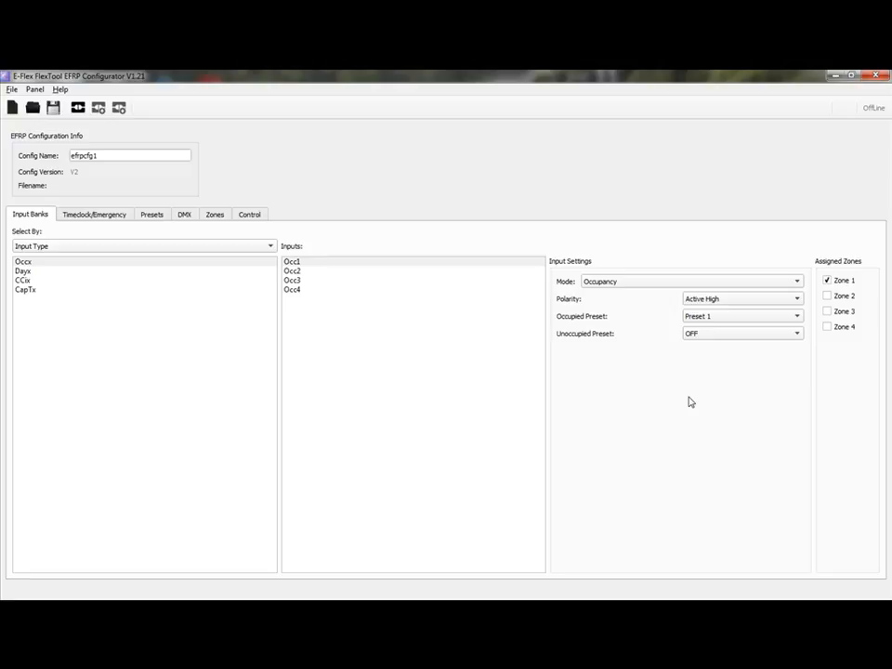
pyautogui.click(662, 283)
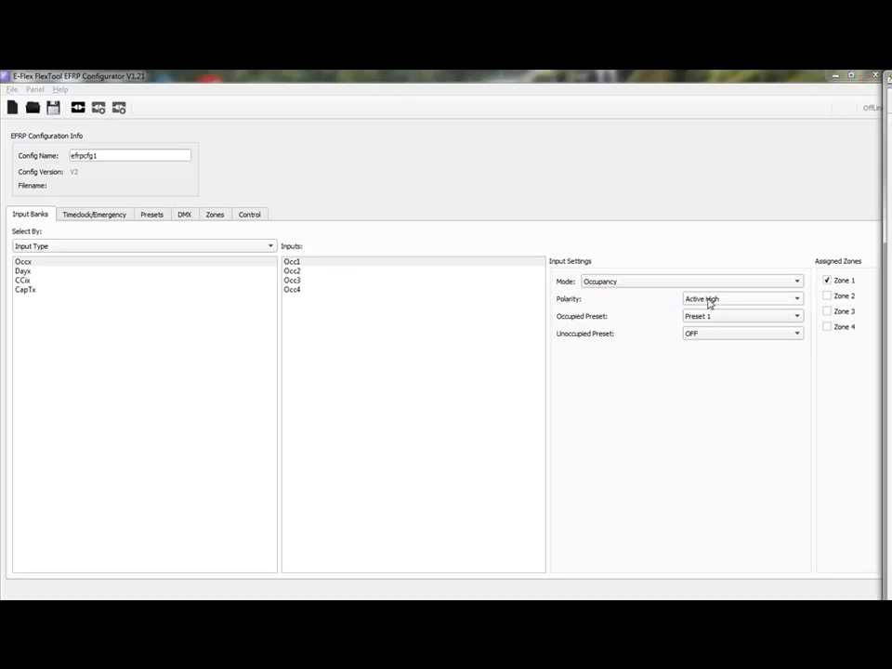
pyautogui.click(709, 302)
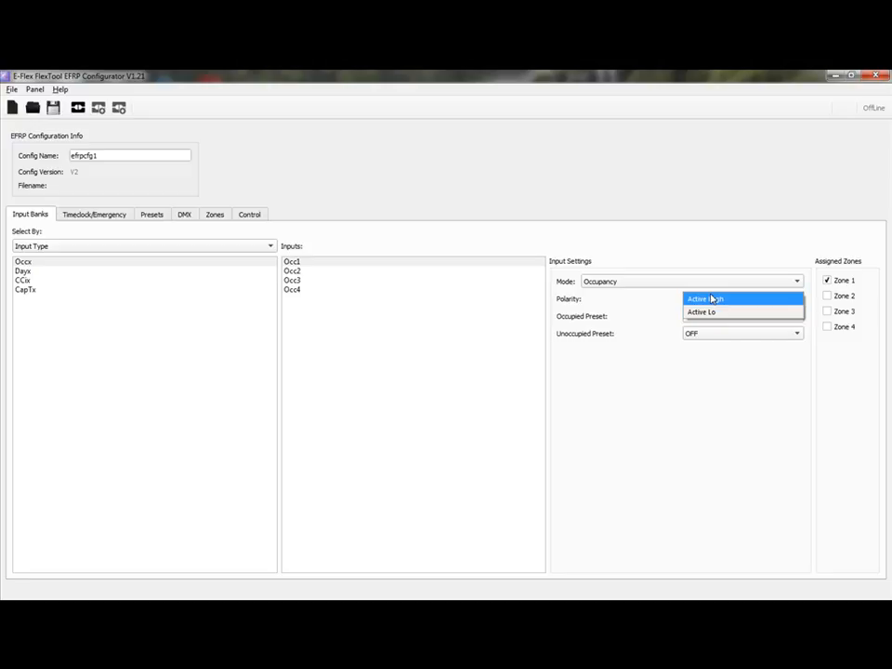
pyautogui.click(708, 299)
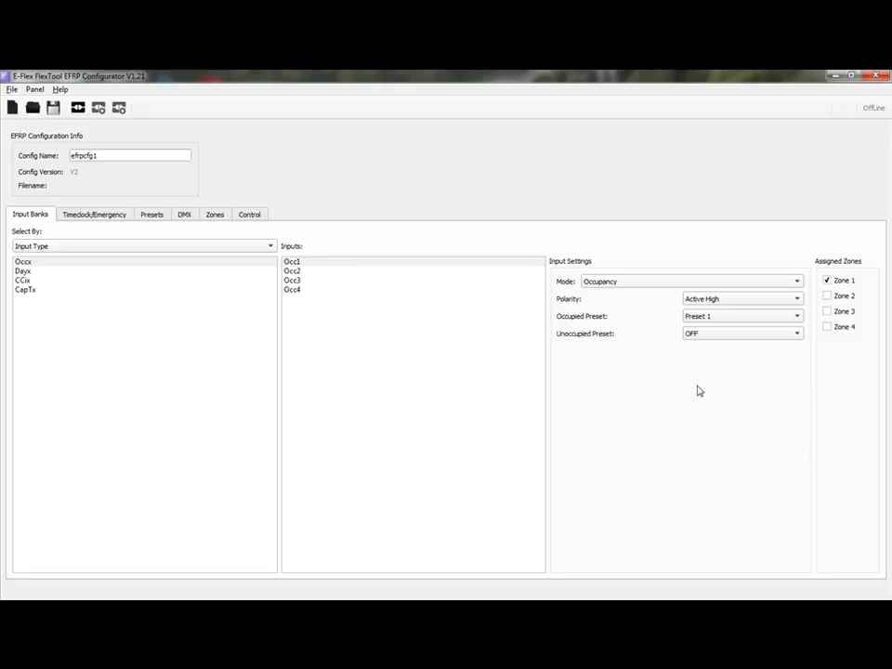
# - Set Occ1's occupied preset to Preset 4, and review the unoccupied preset options while keeping OFF
pyautogui.click(731, 316)
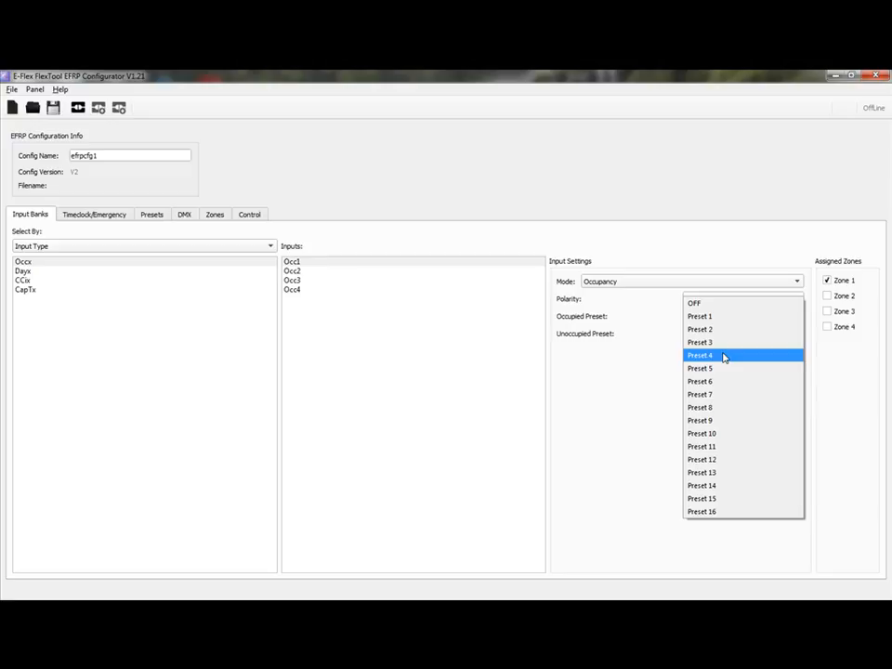
pyautogui.click(724, 355)
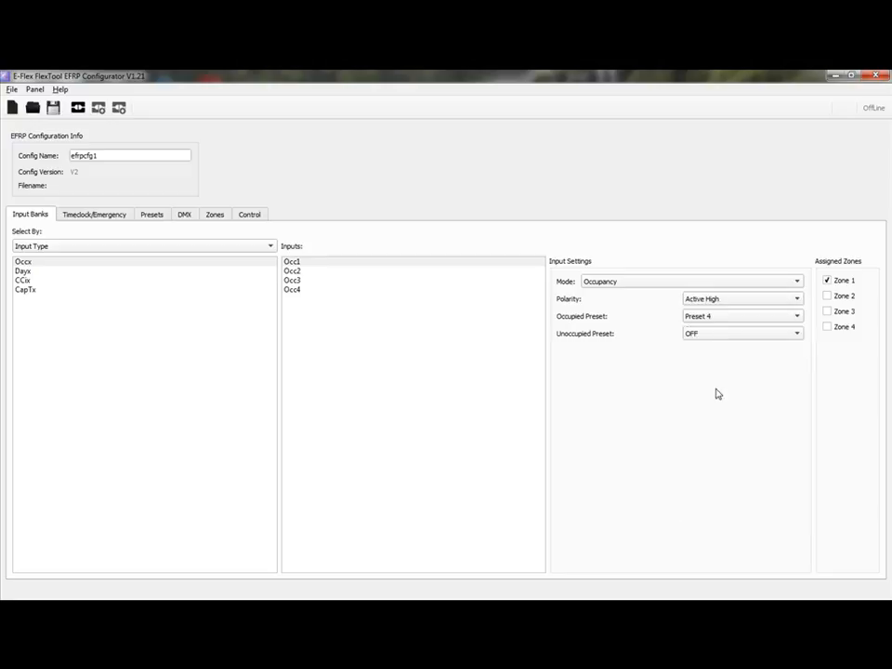
pyautogui.click(714, 338)
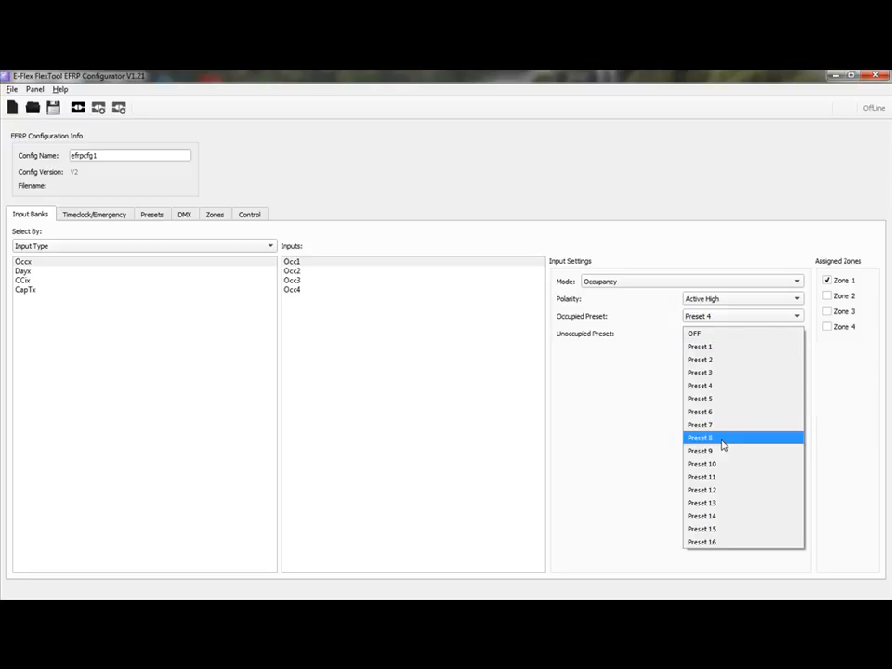
pyautogui.click(717, 337)
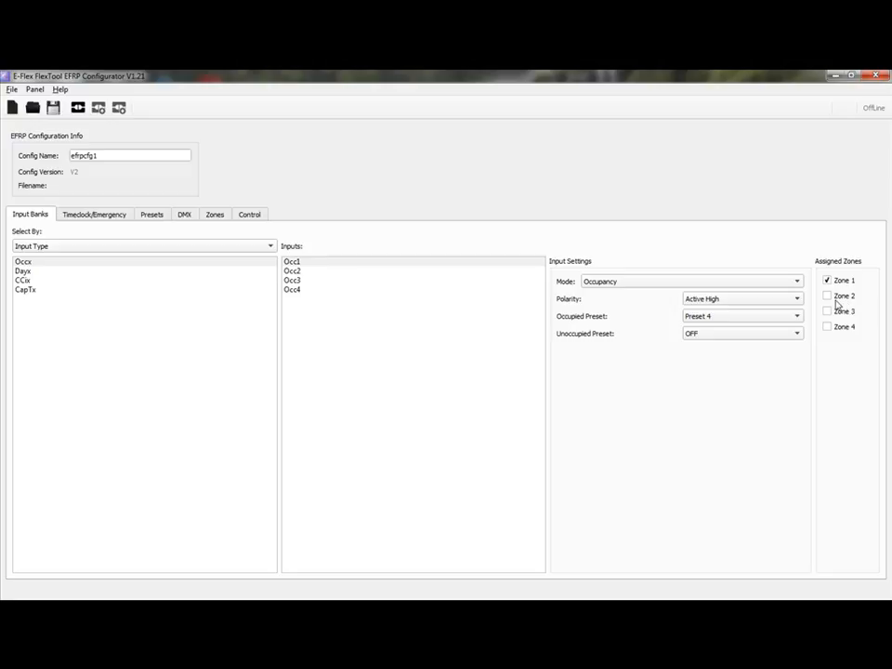
# - Add Zone 2 and Zone 3 to Occ1's assigned zones, and remove Zone 2 again
pyautogui.click(830, 298)
pyautogui.click(828, 312)
pyautogui.click(827, 296)
pyautogui.click(298, 265)
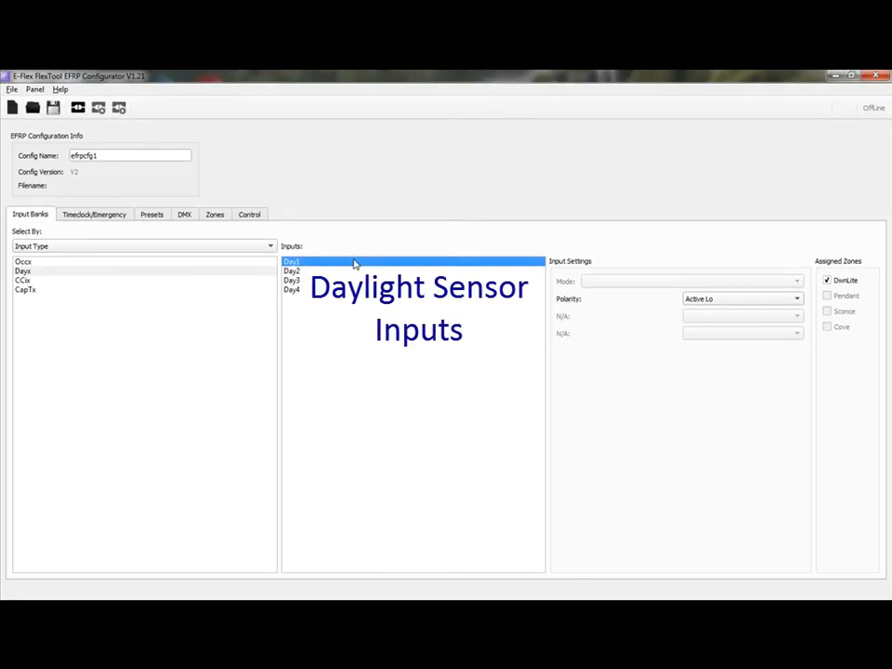
# - Check the polarity options of daylight input Day1 and compare the assigned zones of Day1, Day2 and Day3
pyautogui.click(755, 306)
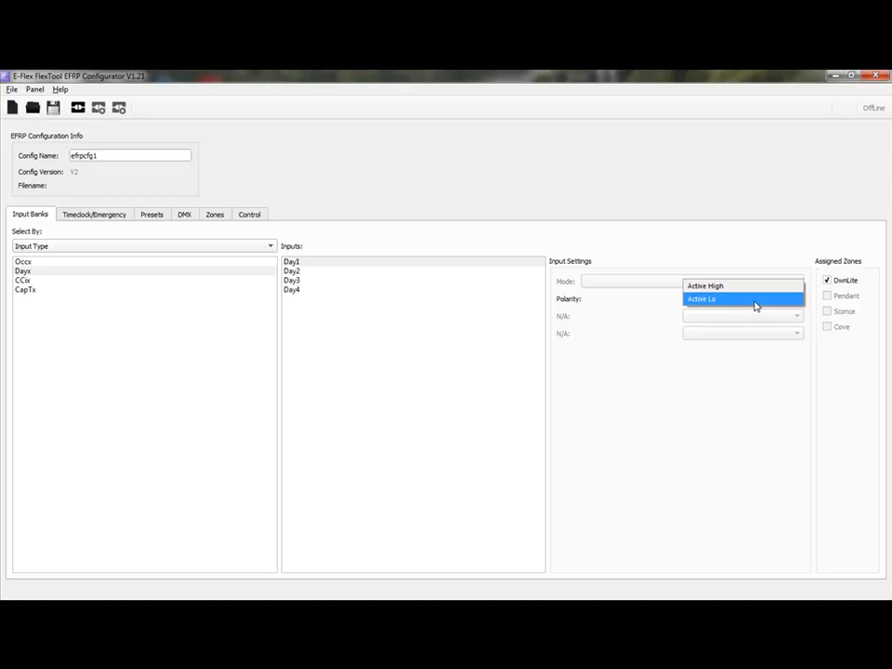
pyautogui.click(642, 406)
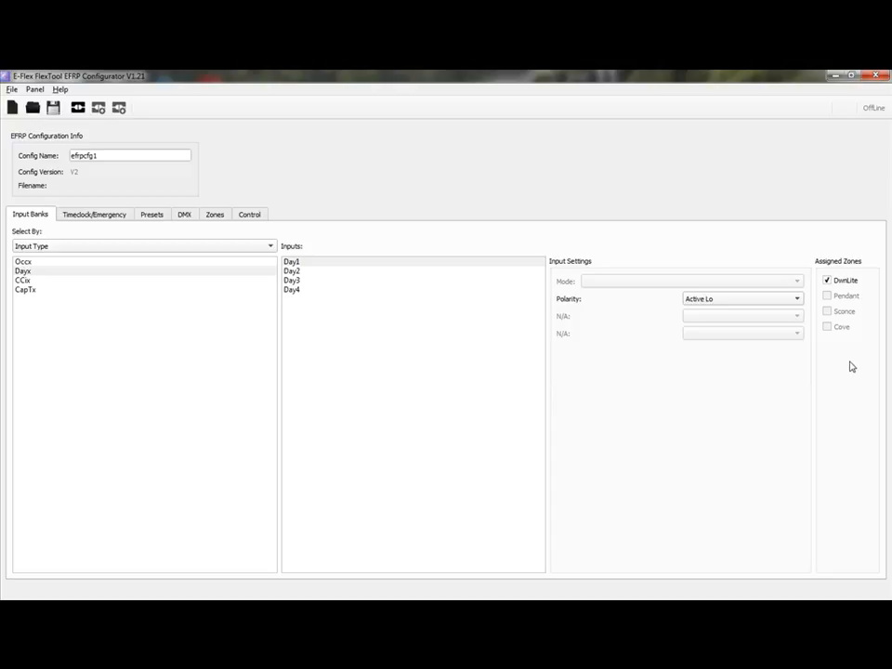
pyautogui.click(293, 262)
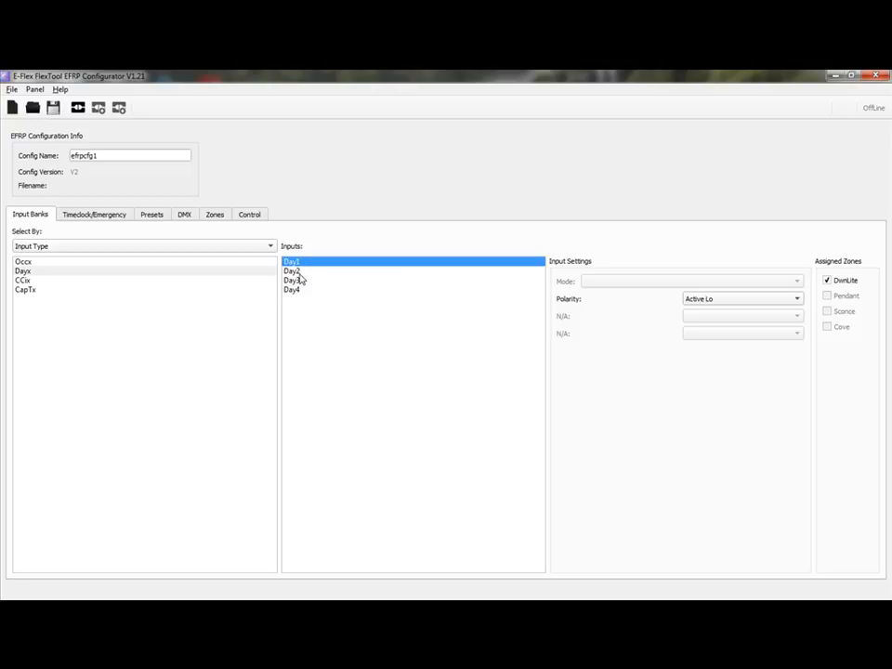
pyautogui.click(299, 271)
pyautogui.click(299, 281)
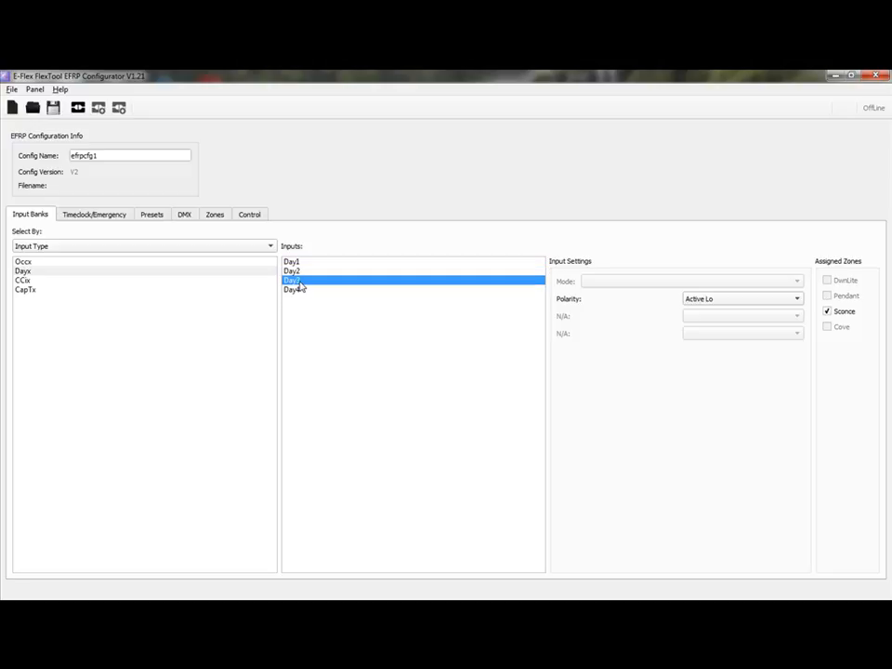
pyautogui.click(289, 263)
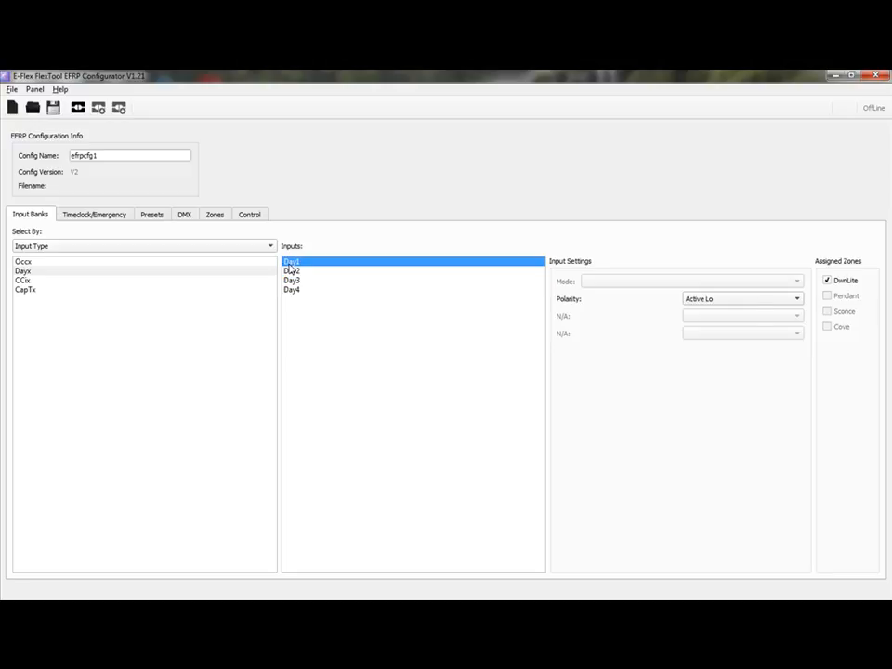
pyautogui.click(297, 272)
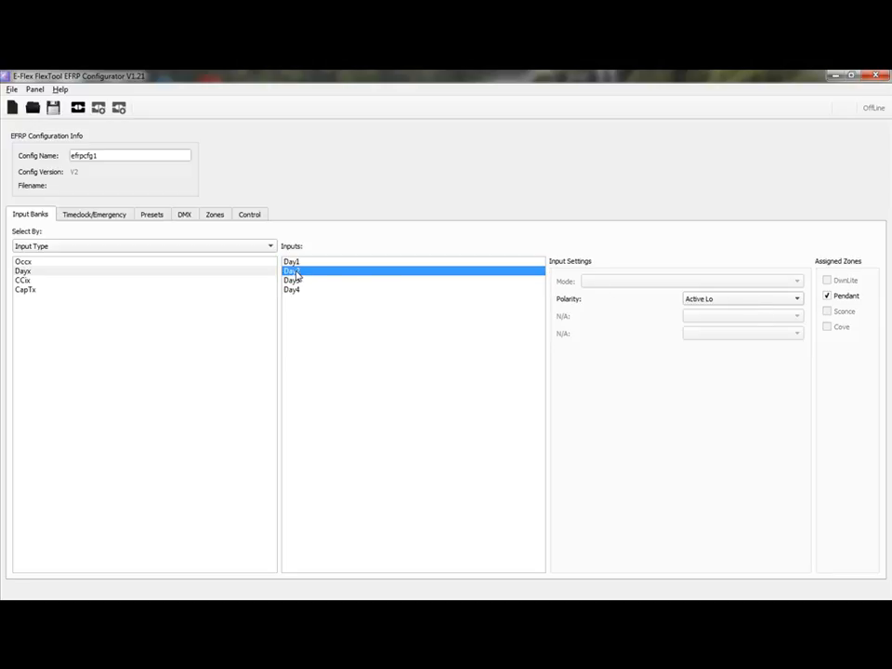
pyautogui.click(295, 281)
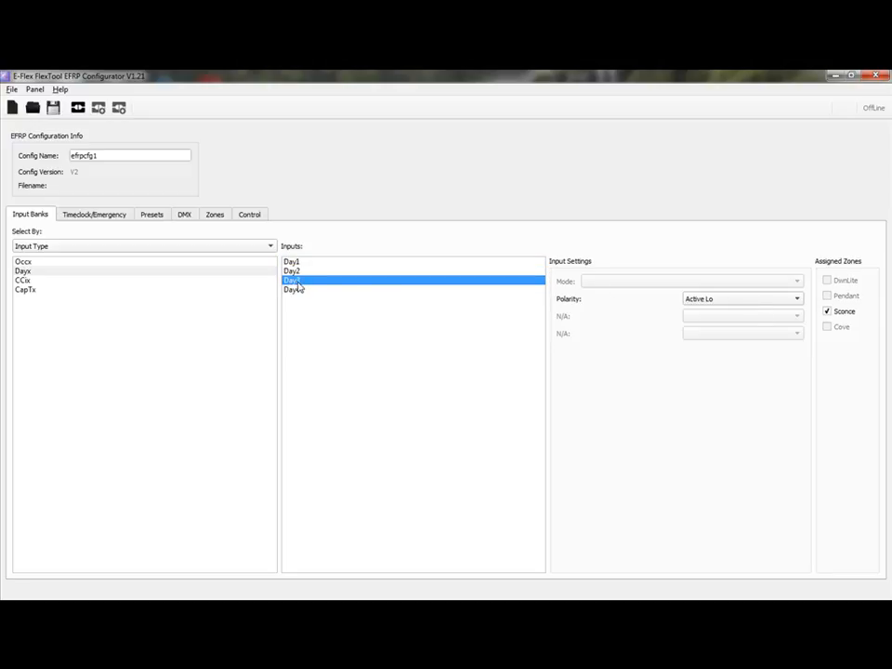
pyautogui.click(298, 271)
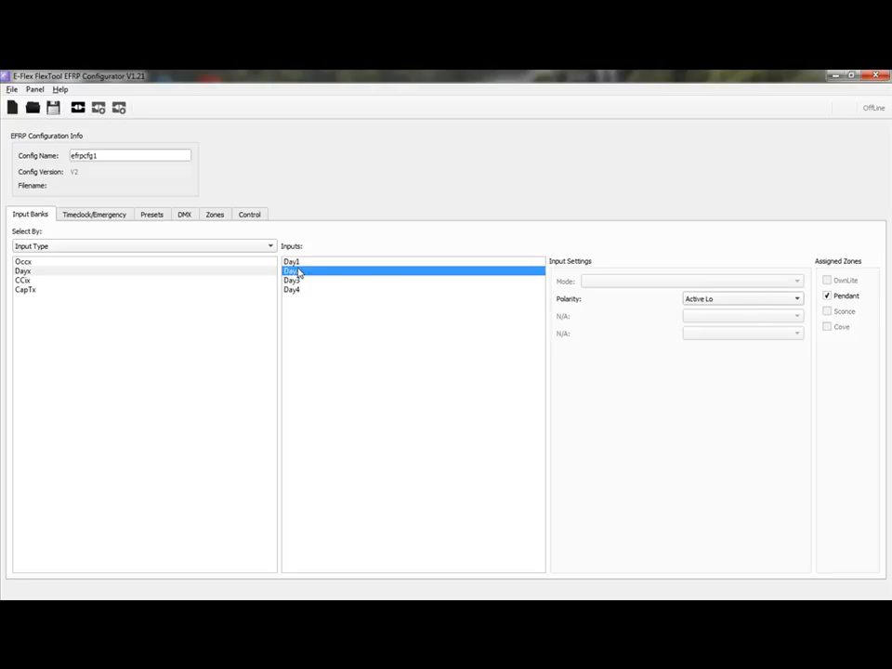
pyautogui.press('Up')
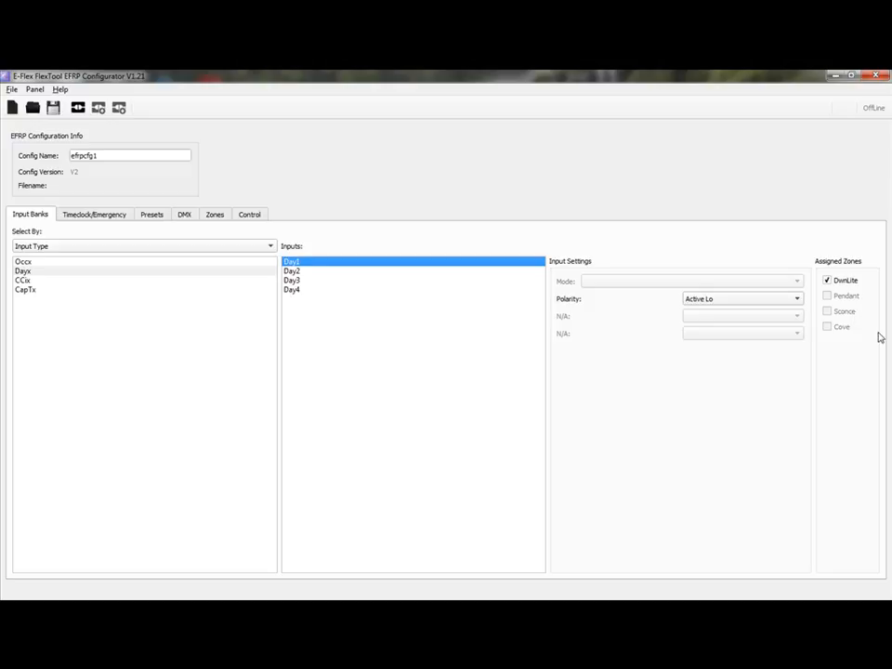
# - Release the Pendant zone from daylight input Day2 and assign it to Day1 in addition to DwnLite
pyautogui.click(293, 272)
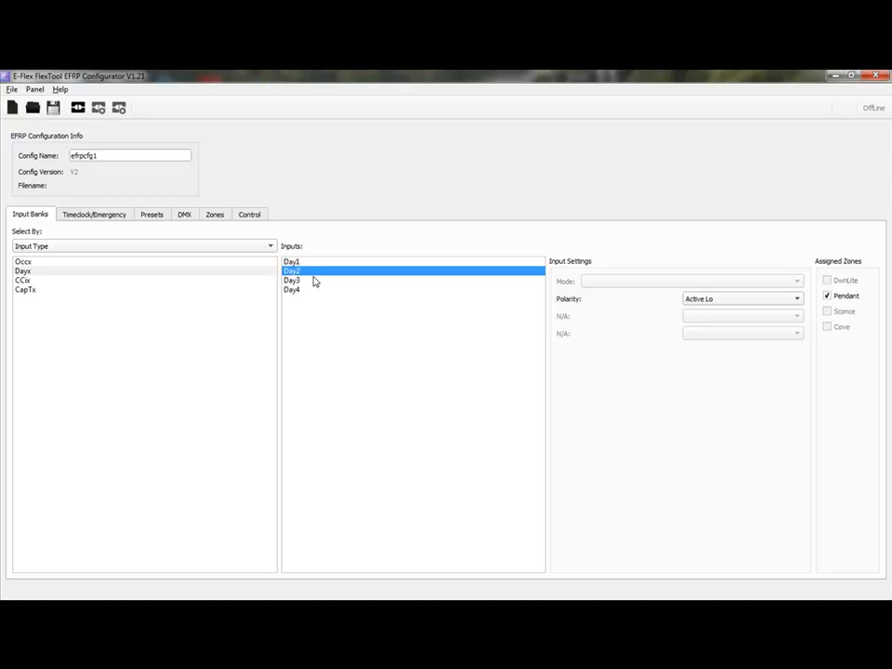
pyautogui.click(826, 297)
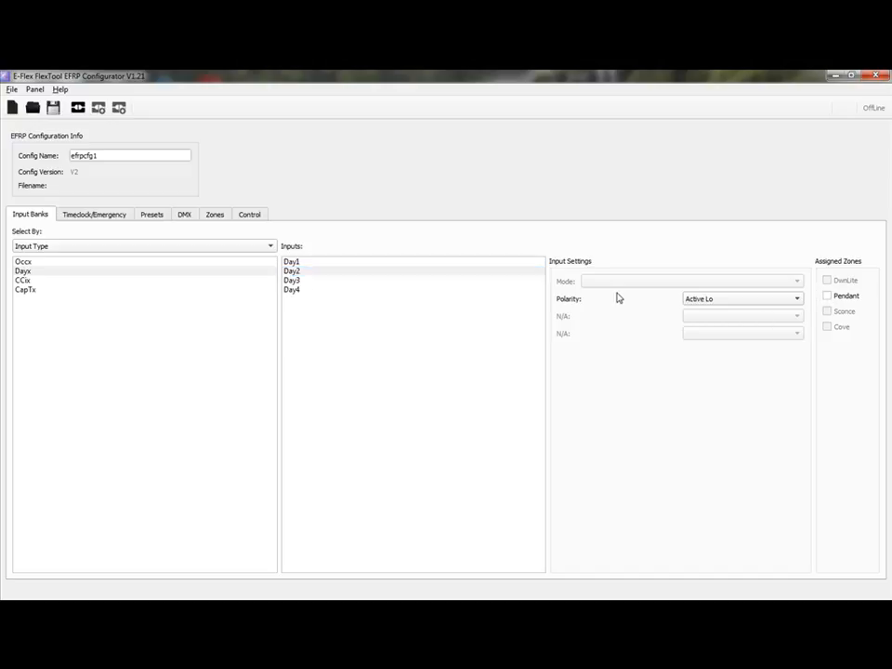
pyautogui.click(291, 263)
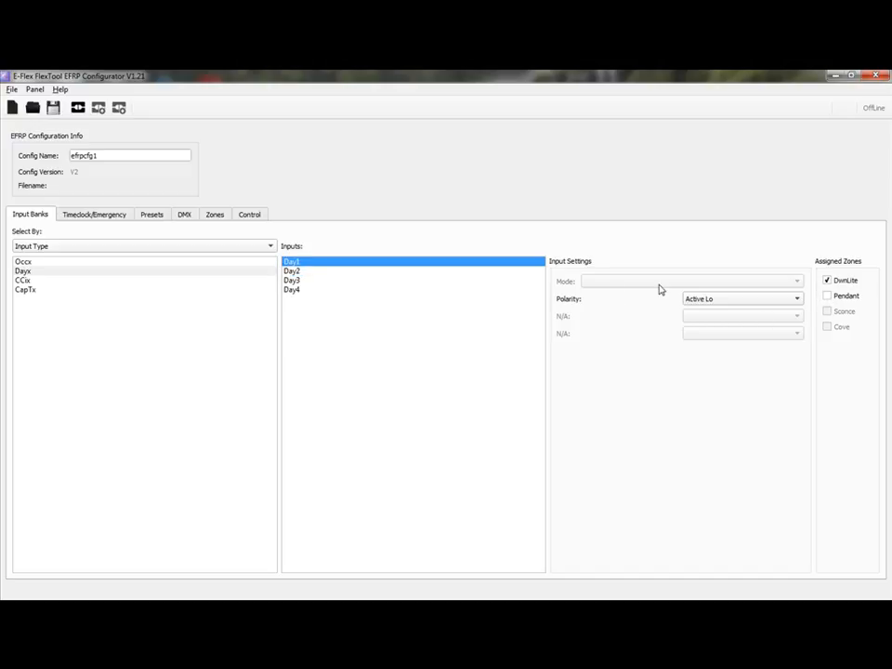
pyautogui.click(827, 297)
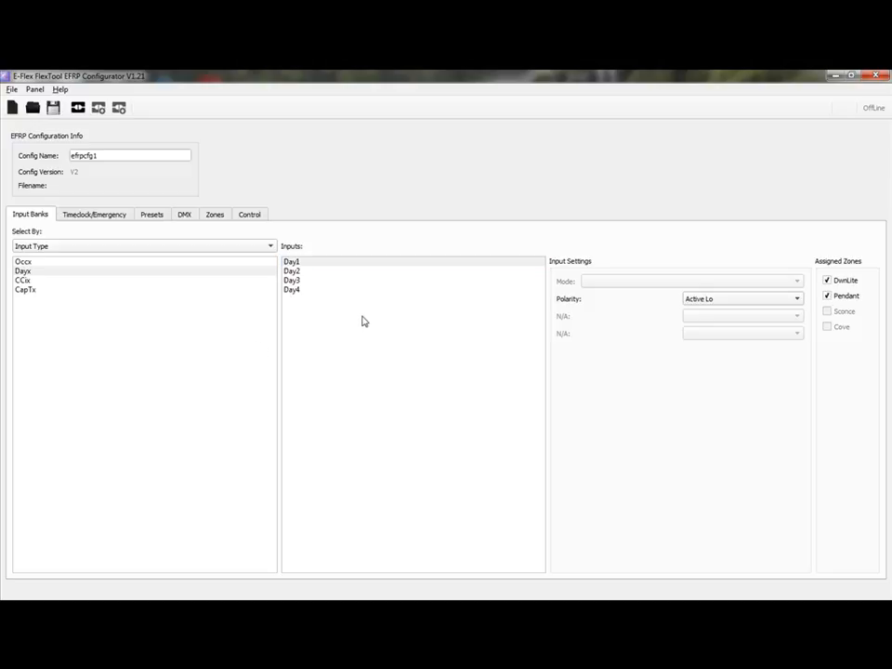
pyautogui.click(334, 264)
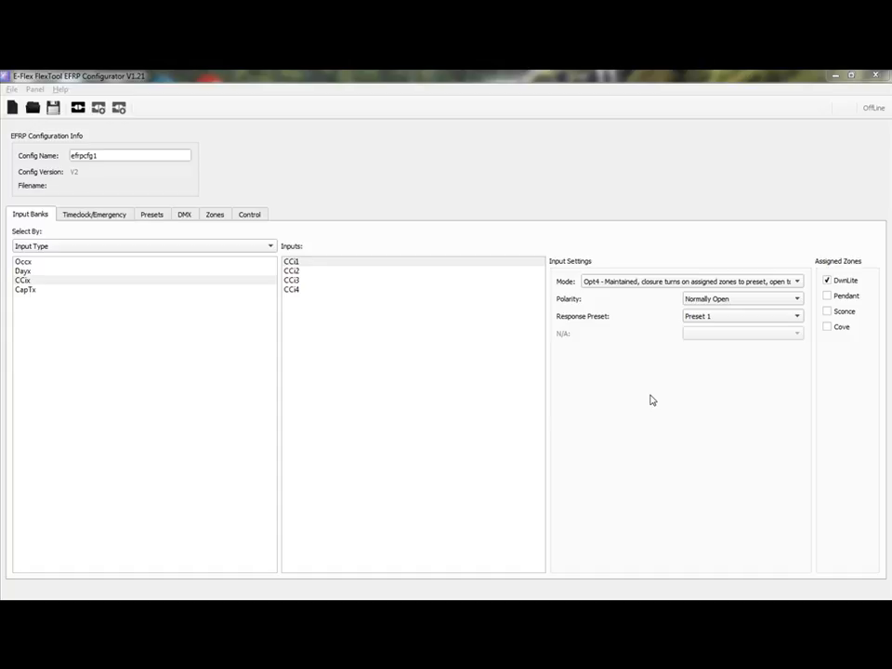
# - Review the mode options and the polarity setting of contact closure input CCi1
pyautogui.click(653, 281)
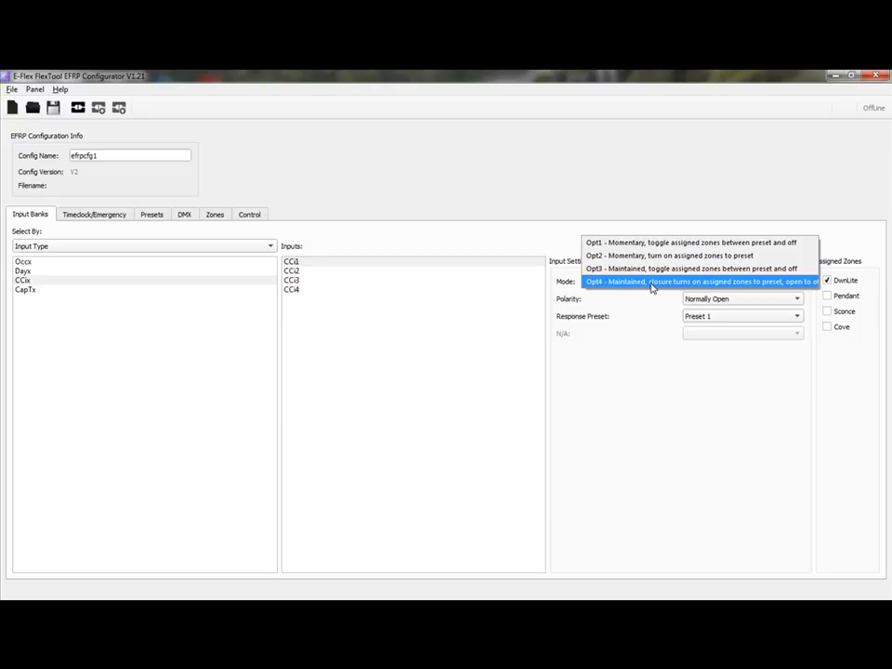
pyautogui.click(647, 429)
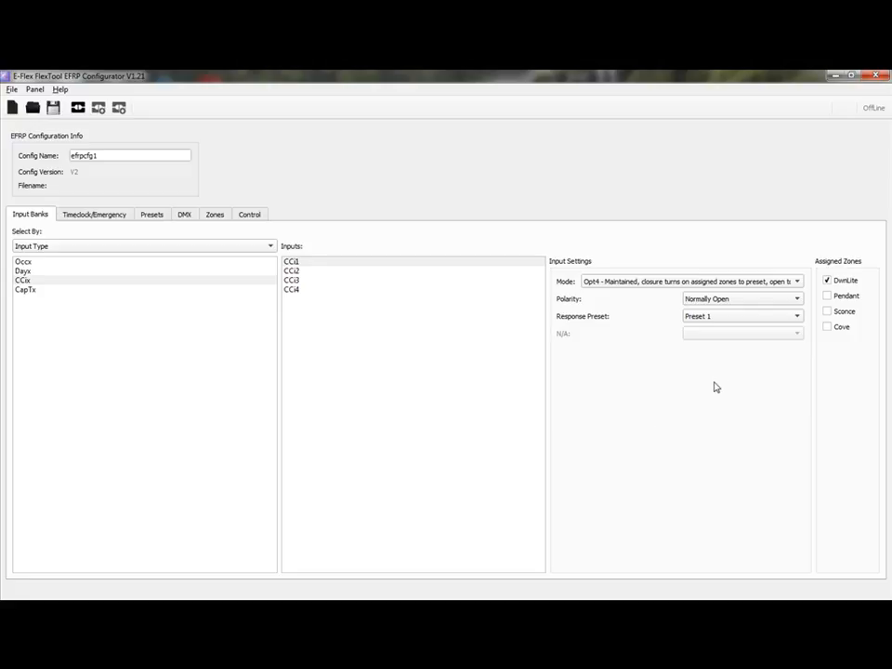
pyautogui.click(730, 302)
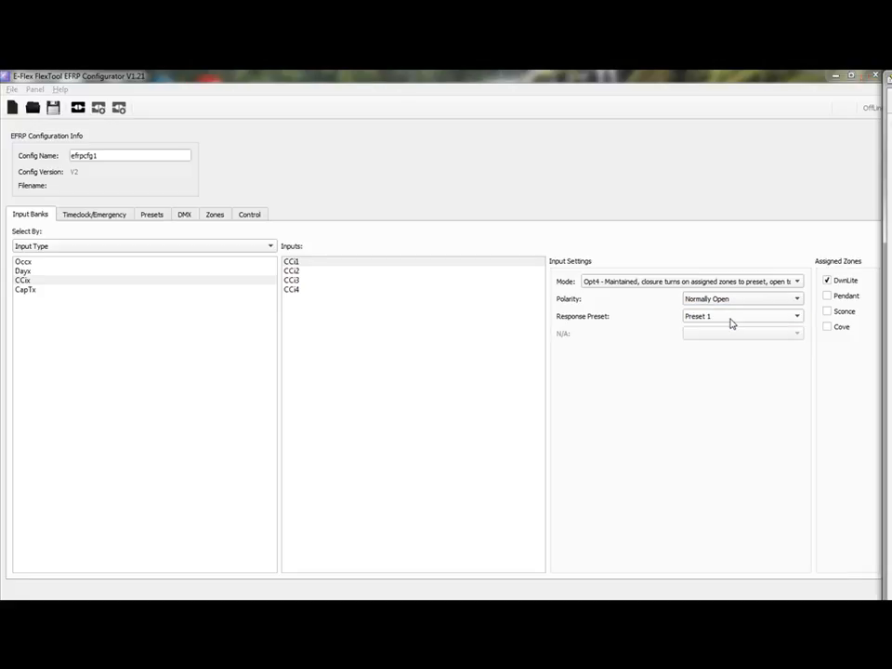
# - Set CCi1's response preset to Preset 3 and assign the Pendant zone to it as well
pyautogui.click(731, 321)
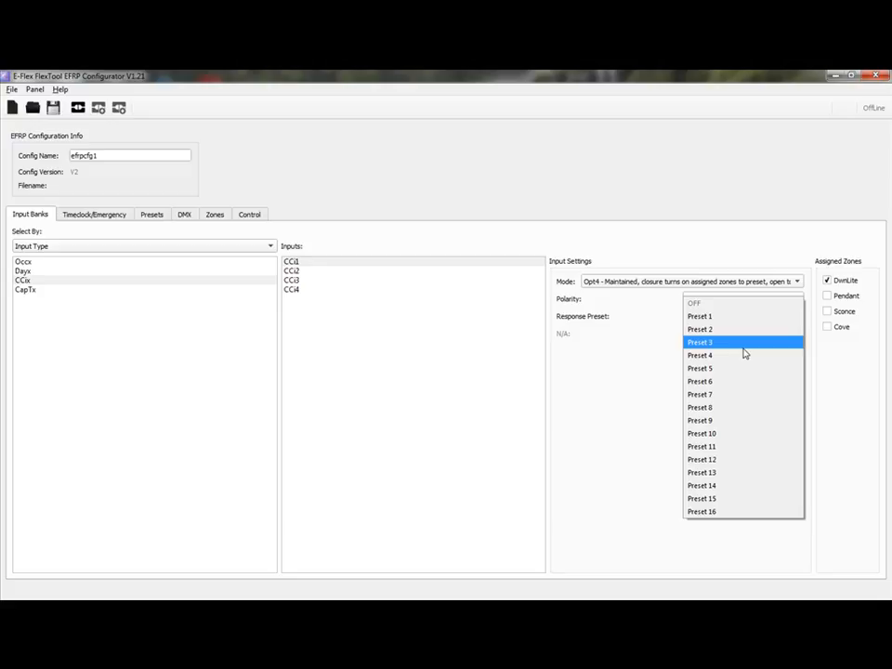
pyautogui.click(744, 344)
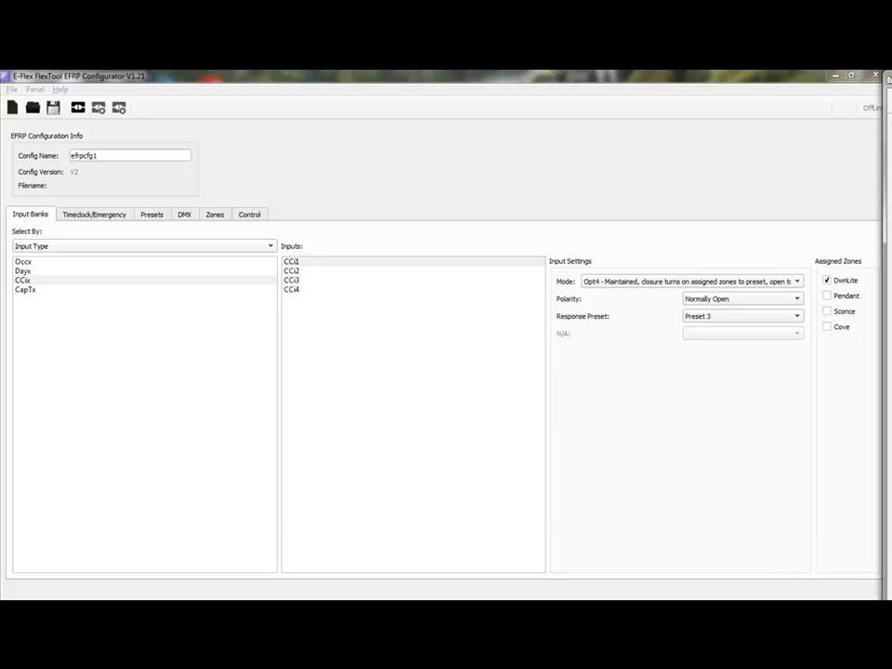
pyautogui.click(754, 452)
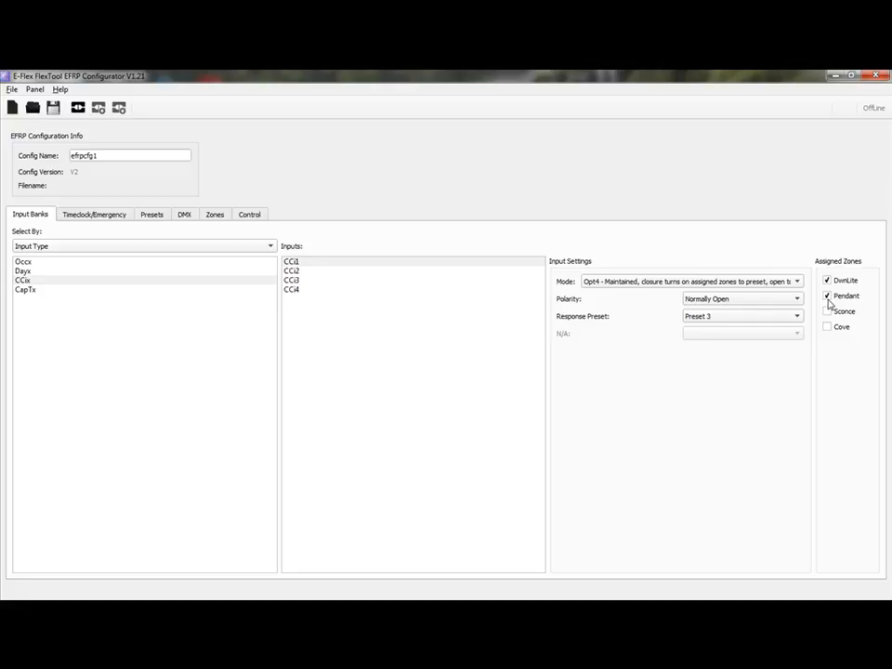
pyautogui.click(827, 297)
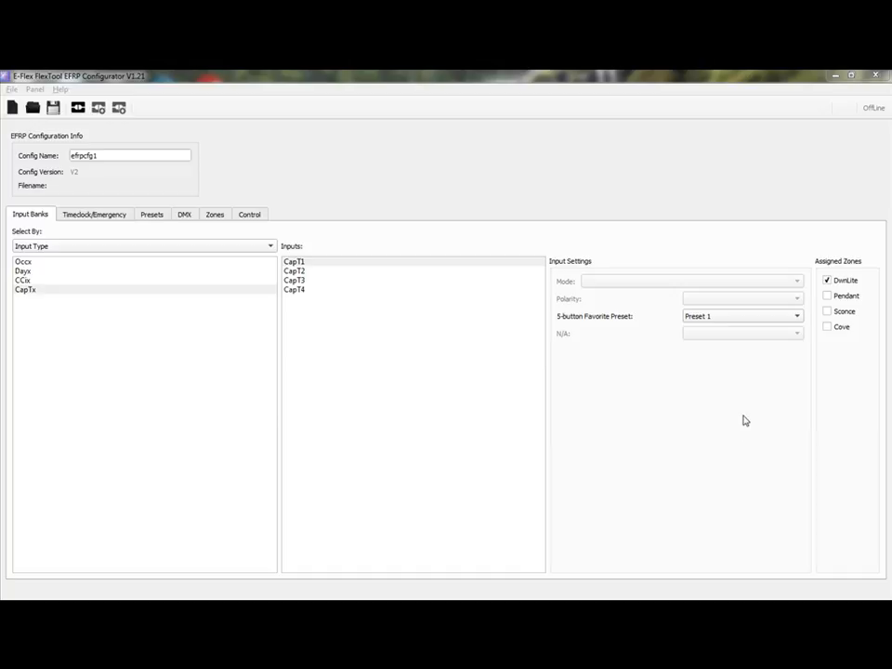
# - Set CapT1's 5-button favorite preset to Preset 10 and assign it the DwnLite, Pendant, Sconce and Cove zones
pyautogui.click(732, 318)
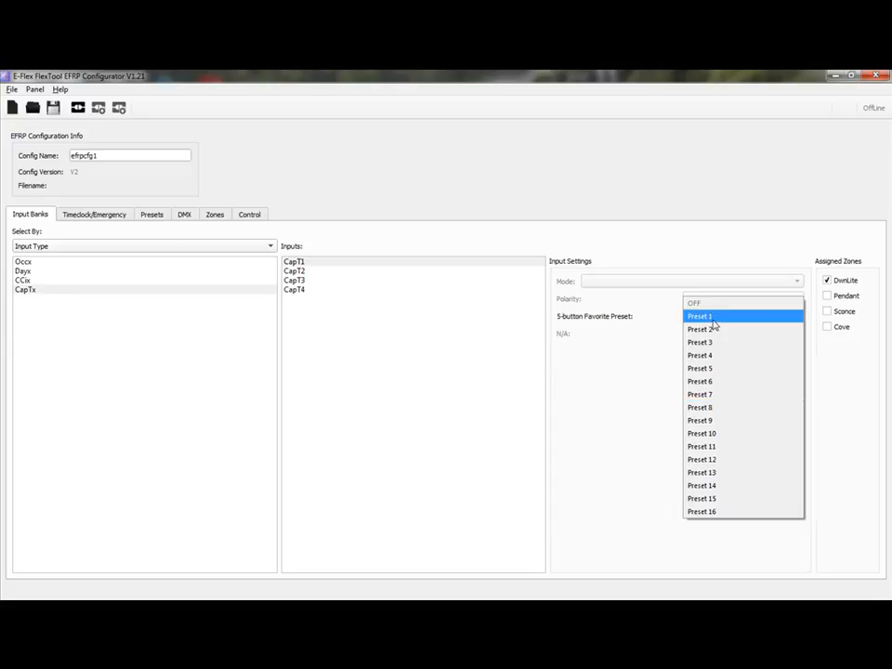
pyautogui.click(730, 434)
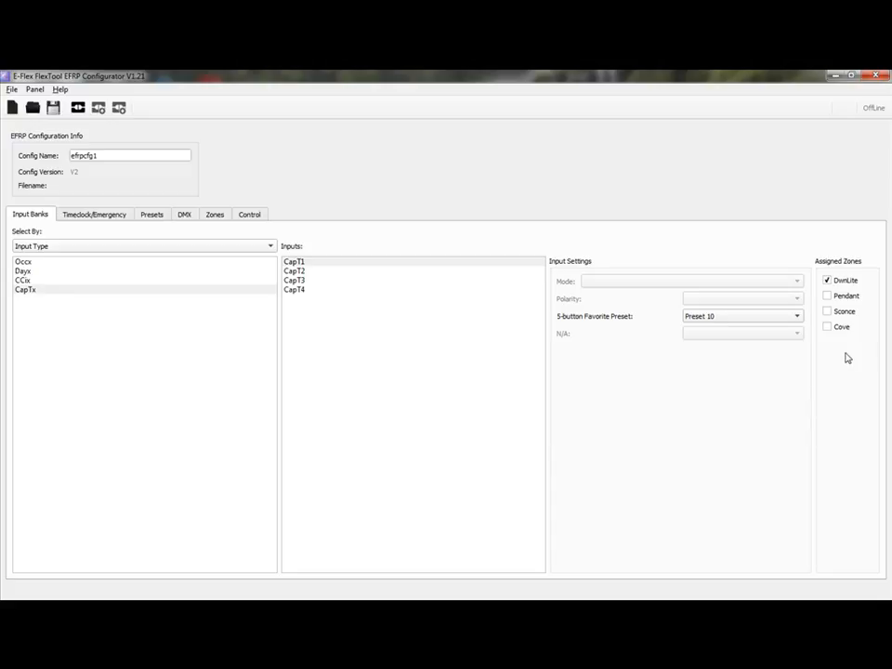
pyautogui.click(827, 296)
pyautogui.click(827, 312)
pyautogui.click(827, 281)
pyautogui.click(827, 295)
pyautogui.click(828, 313)
pyautogui.click(828, 295)
pyautogui.click(827, 280)
pyautogui.click(827, 327)
pyautogui.click(297, 263)
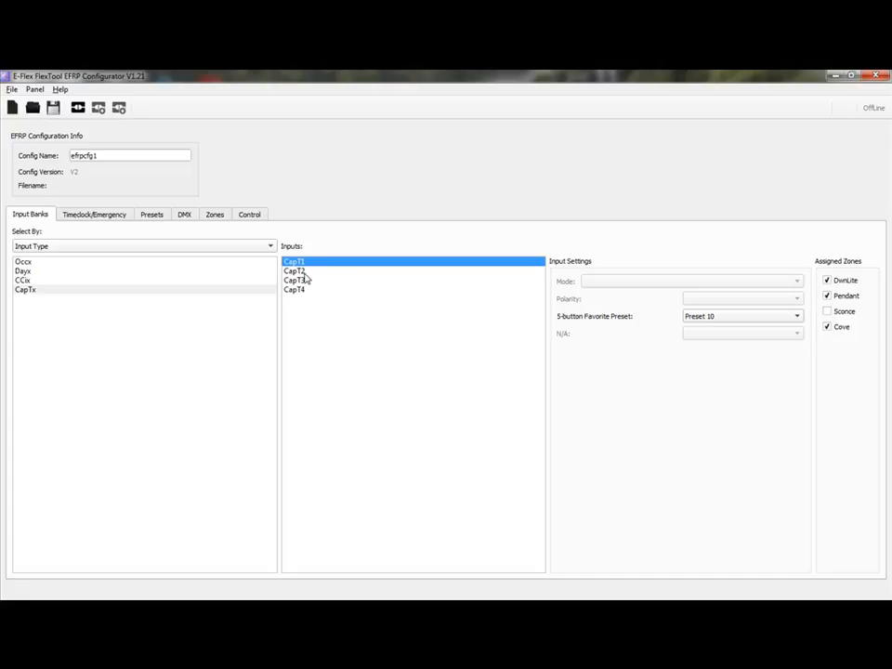
pyautogui.click(826, 311)
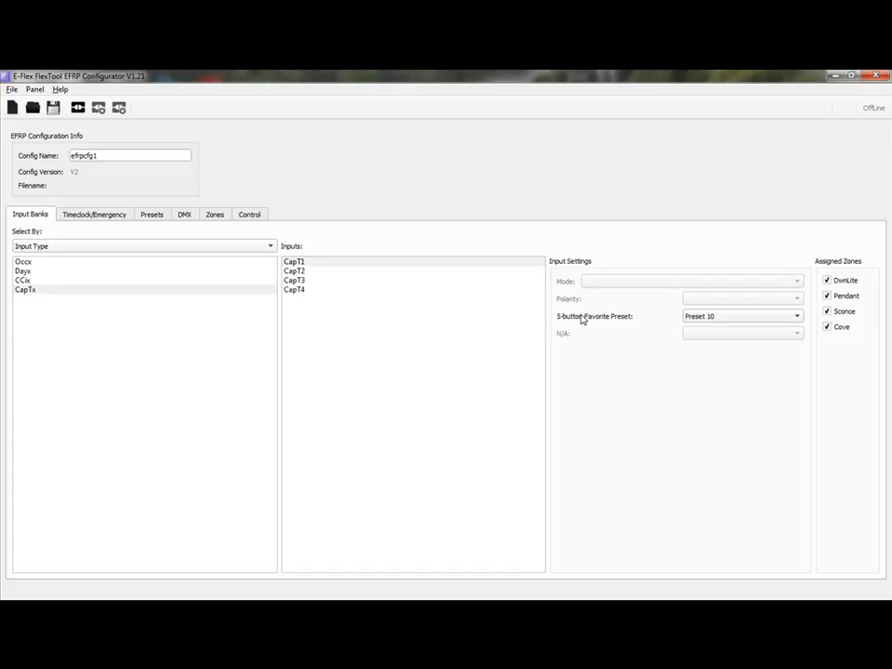
# - Assign the DwnLite, Sconce and Cove zones to input CapT2 in addition to Pendant
pyautogui.click(319, 266)
pyautogui.click(316, 271)
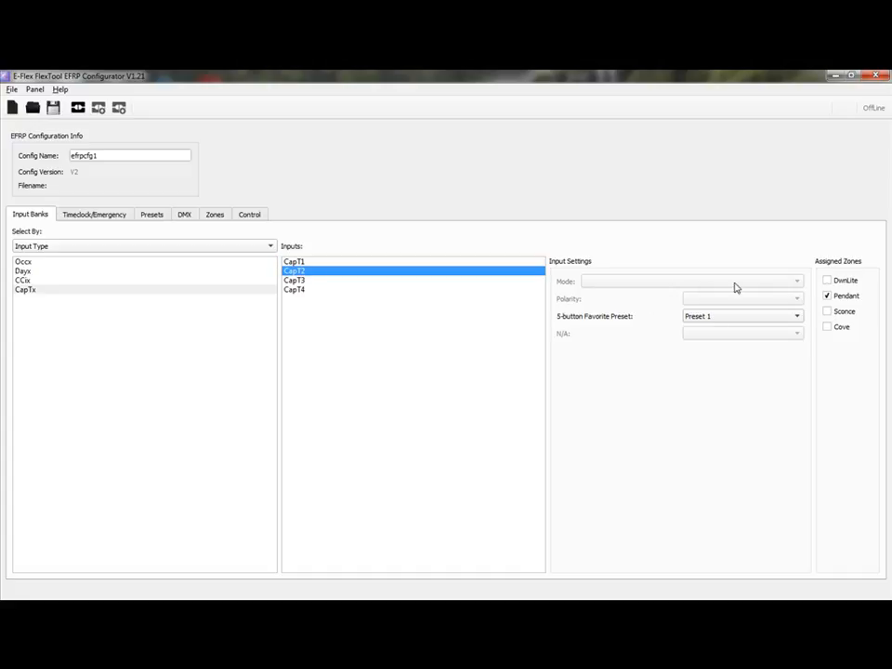
pyautogui.click(826, 280)
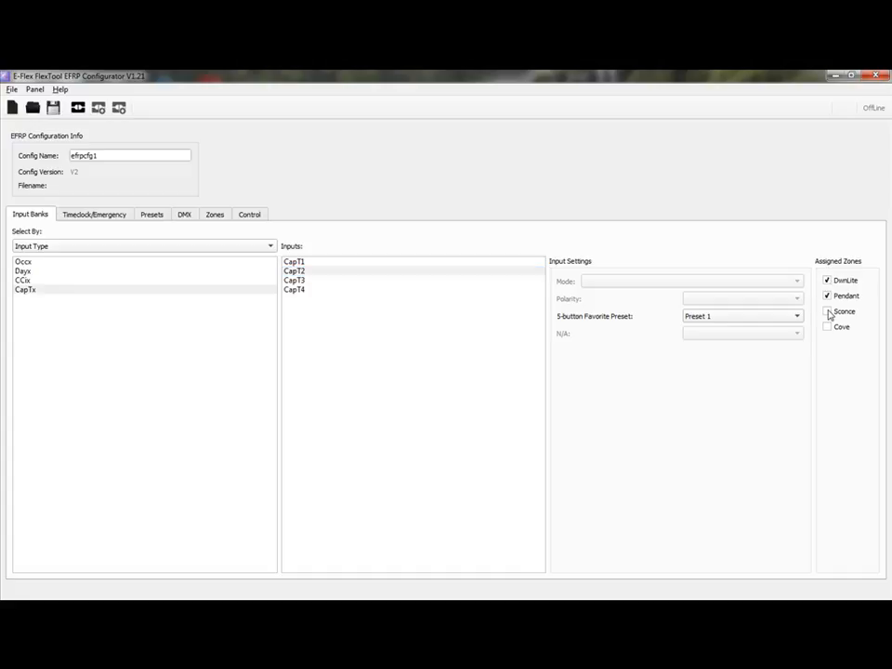
pyautogui.click(826, 311)
pyautogui.click(827, 326)
# - Compare the favorite preset and assigned zones of CapT1 and CapT2, returning to CapT1
pyautogui.click(309, 264)
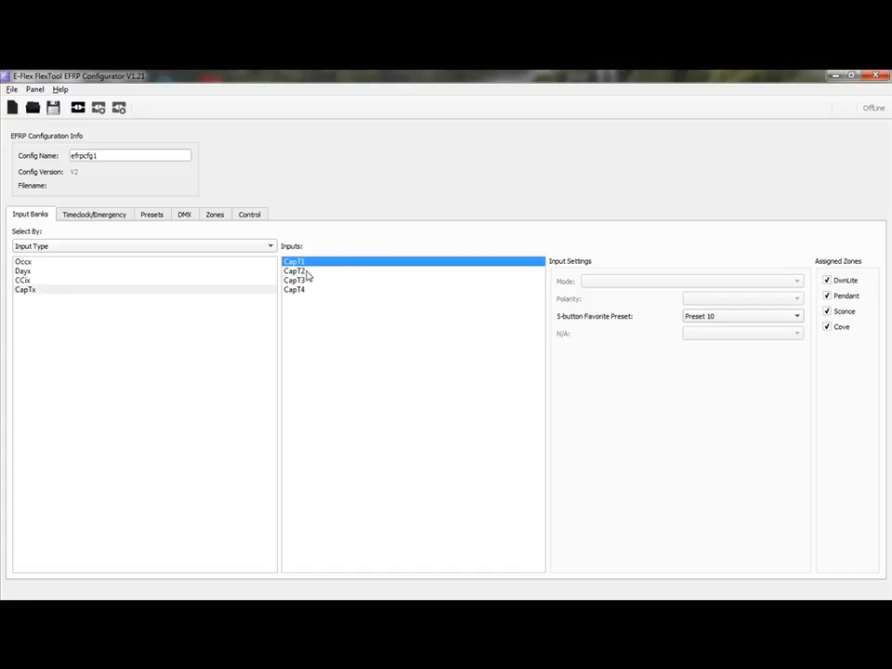
pyautogui.click(307, 273)
pyautogui.press('Up')
pyautogui.click(307, 272)
pyautogui.press('Up')
pyautogui.click(306, 272)
pyautogui.press('Up')
pyautogui.click(307, 272)
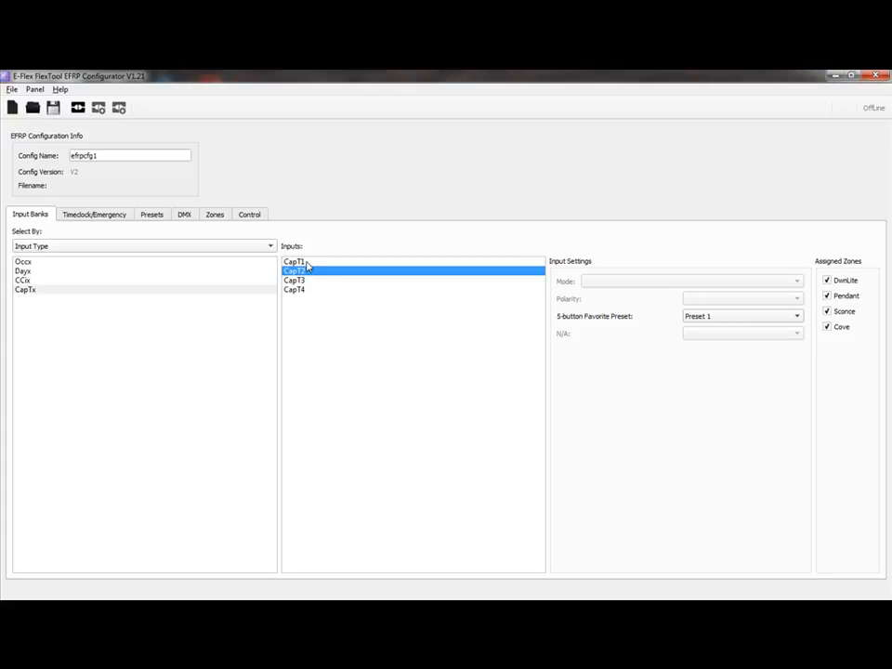
pyautogui.click(308, 264)
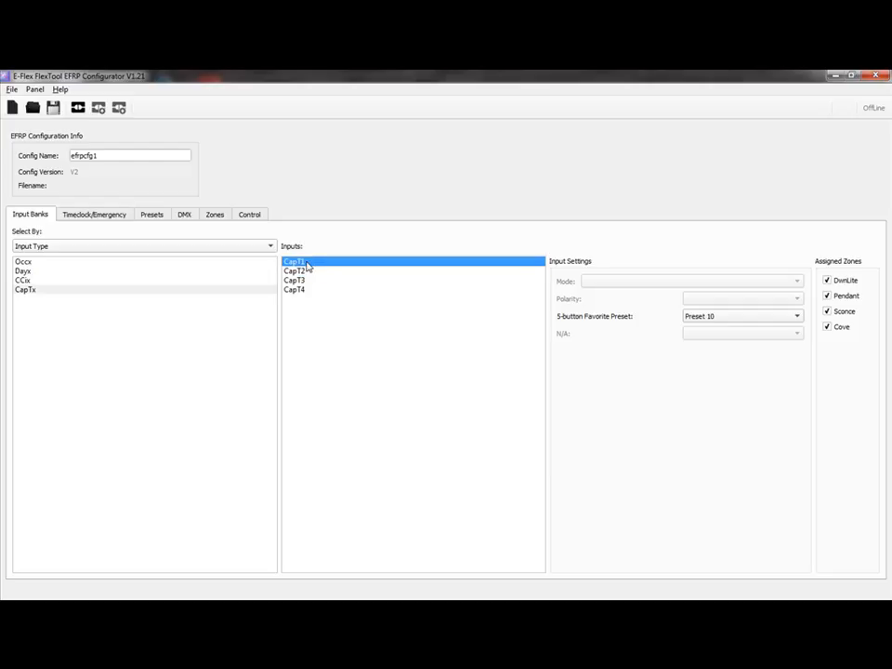